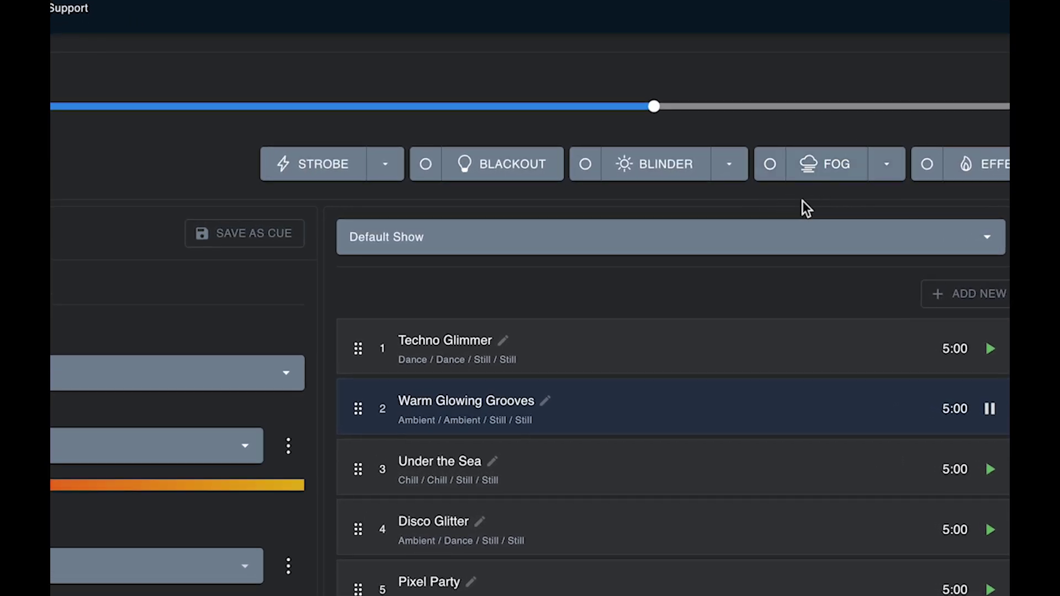
- Trigger momentary fog bursts, and switch continuous fog on and back off
{"action": "left_click", "coordinate": [827, 175]}
{"action": "left_click", "coordinate": [827, 176]}
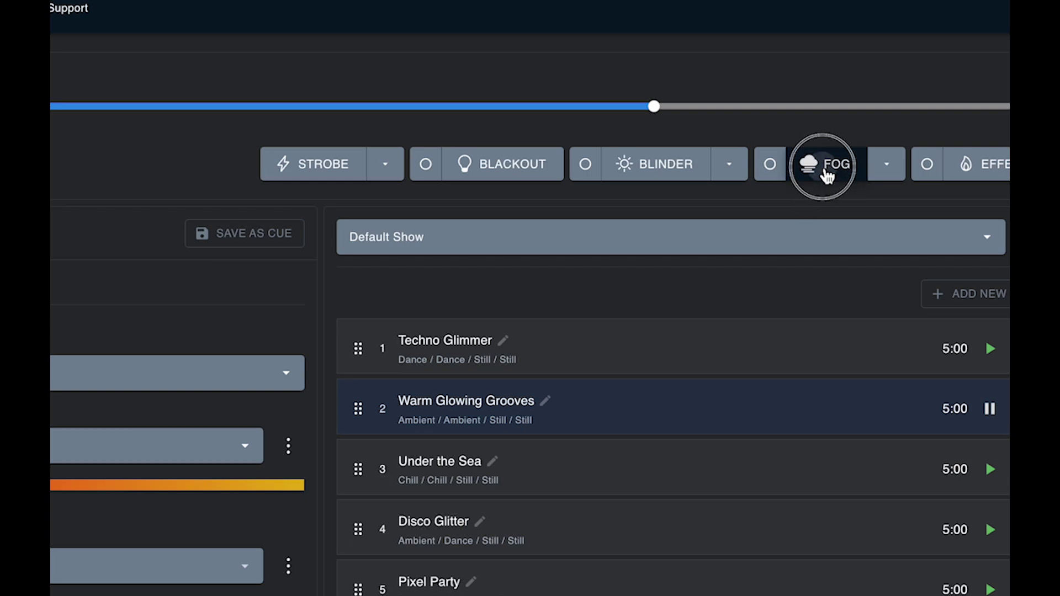
{"action": "left_click", "coordinate": [772, 167]}
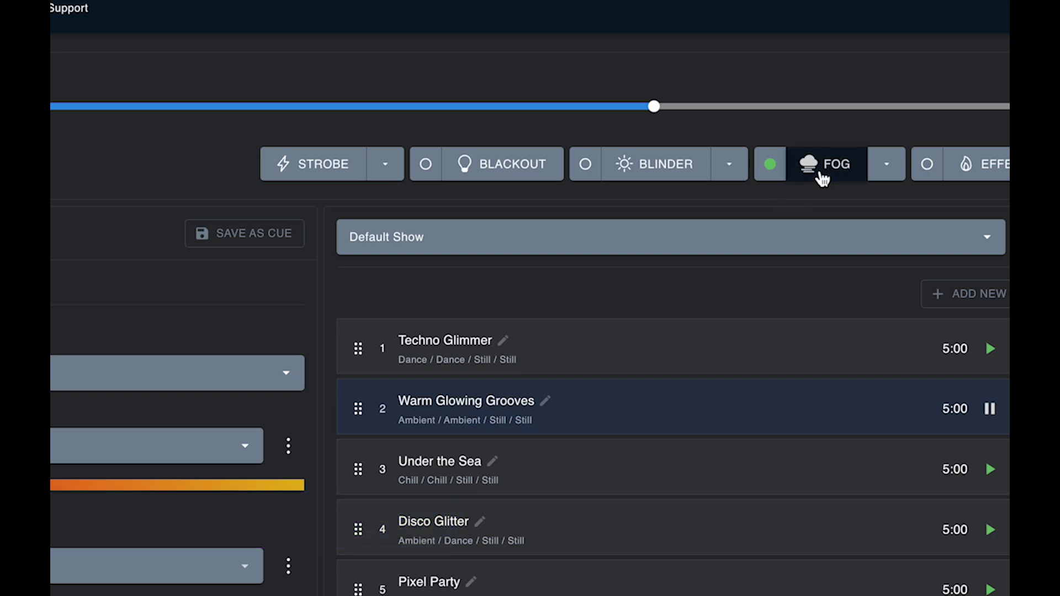
{"action": "left_click", "coordinate": [773, 167]}
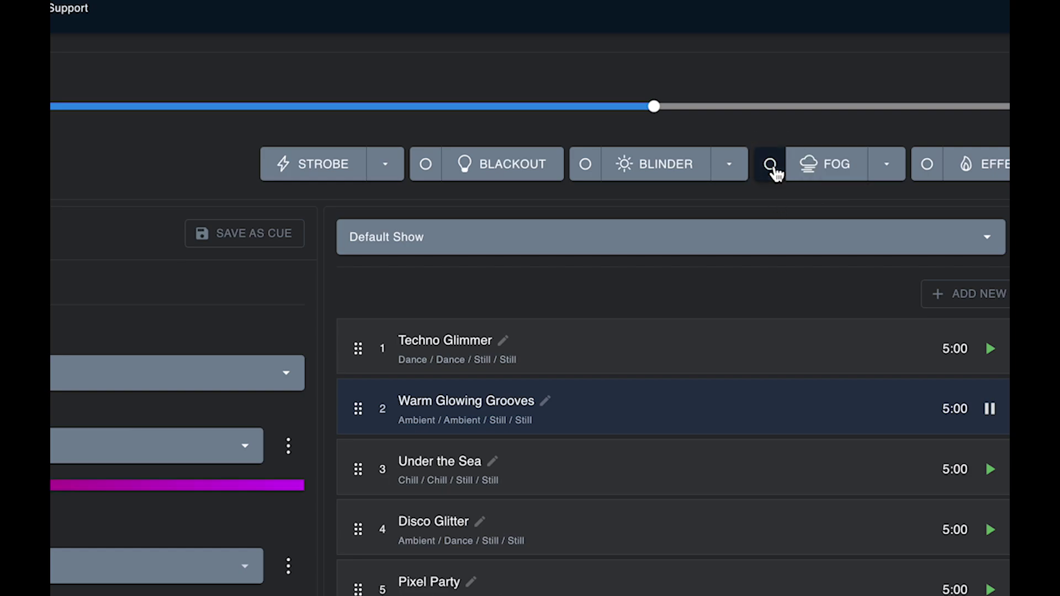
{"action": "left_click", "coordinate": [824, 175]}
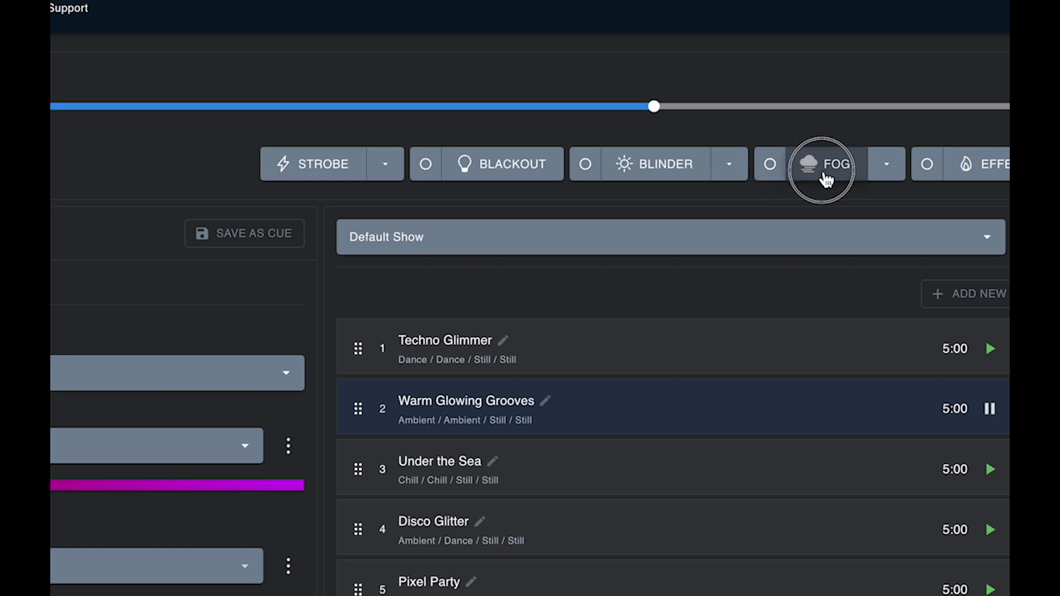
- Set the fog volume to 100% and the fog speed to 96%, and trigger the fog manually
{"action": "left_click", "coordinate": [890, 166]}
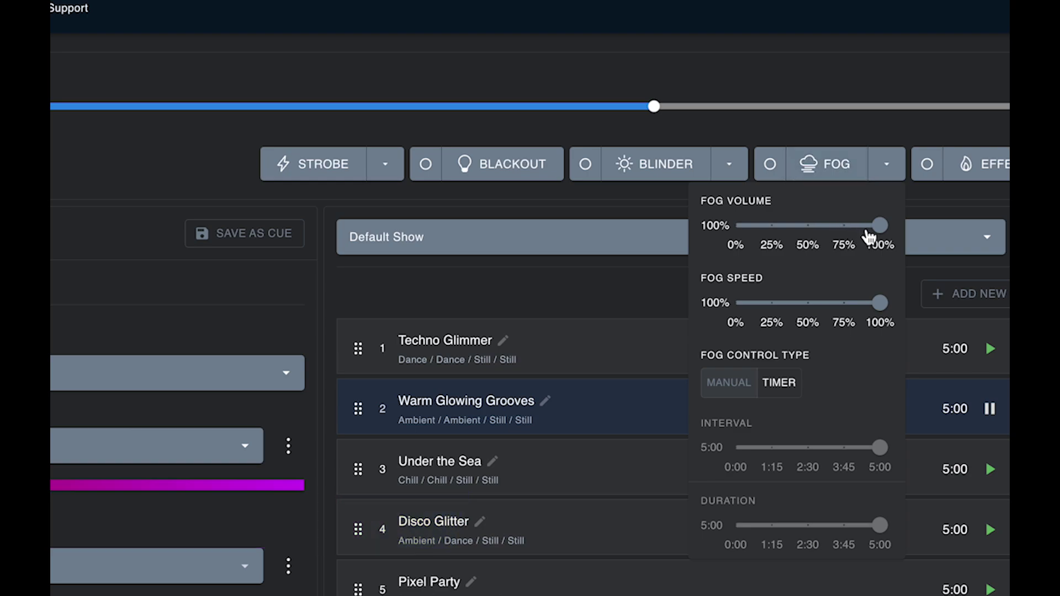
{"action": "left_click_drag", "start_coordinate": [869, 230], "coordinate": [886, 232]}
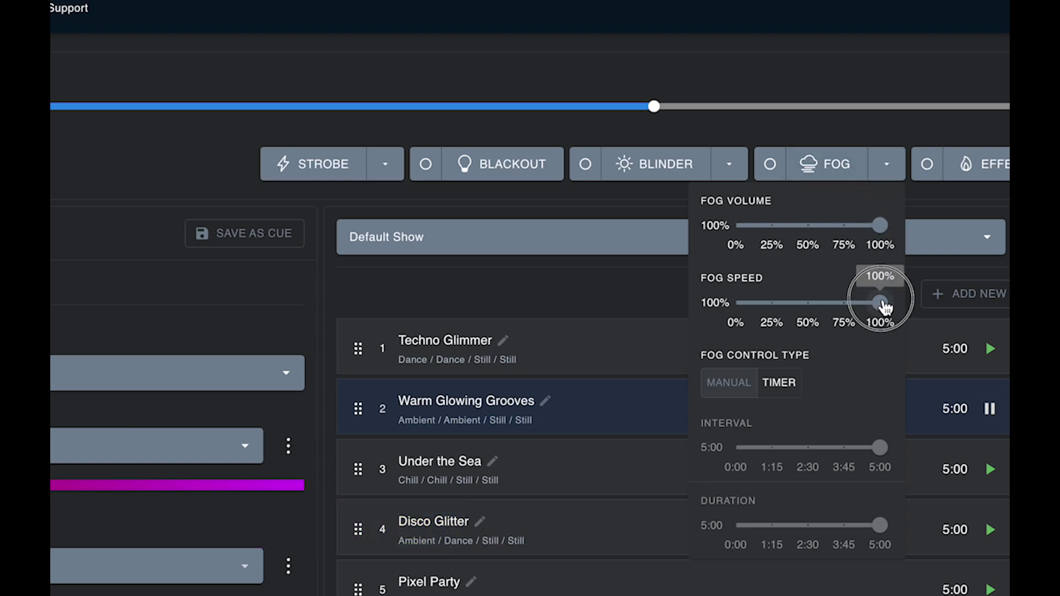
{"action": "mouse_move", "coordinate": [883, 306]}
{"action": "left_mouse_down"}
{"action": "mouse_move", "coordinate": [866, 308]}
{"action": "mouse_move", "coordinate": [880, 311]}
{"action": "left_mouse_up"}
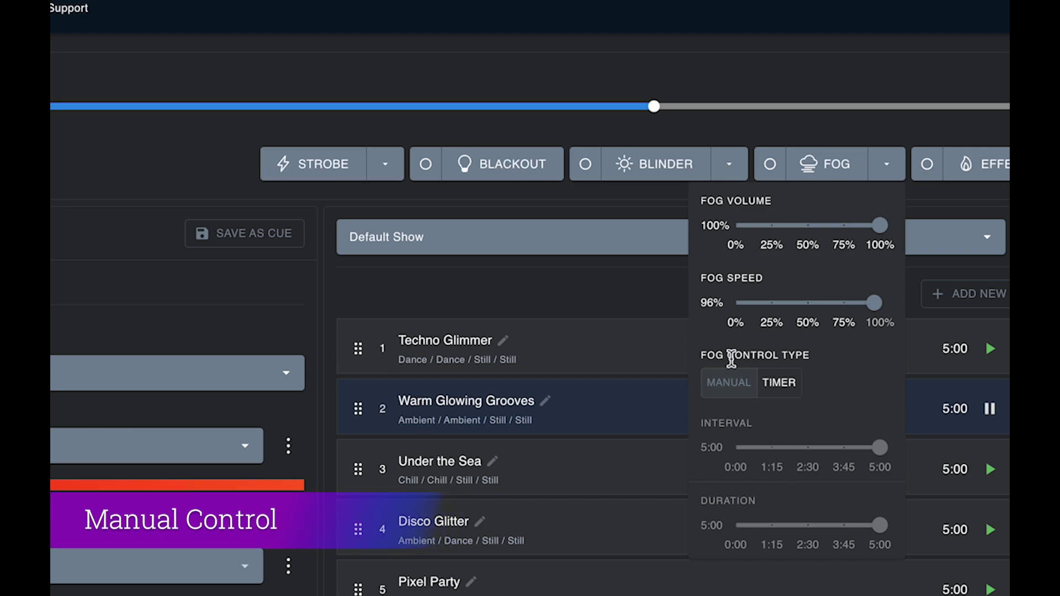
{"action": "left_click", "coordinate": [829, 174]}
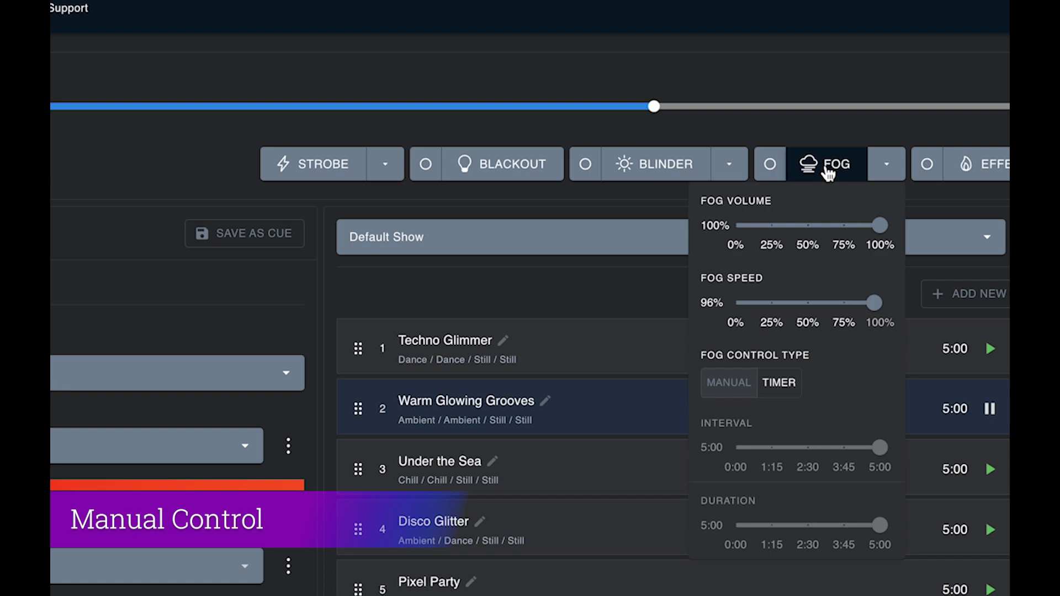
- Switch the fog control type to Timer with an interval of 5:00 and a duration of 5:00
{"action": "left_click", "coordinate": [788, 392]}
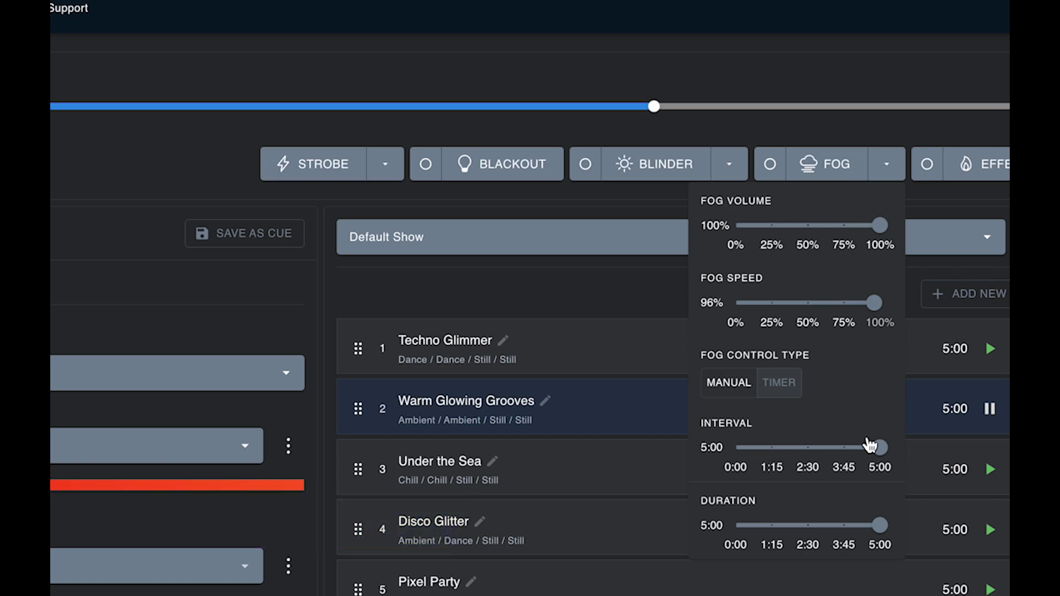
{"action": "left_click_drag", "start_coordinate": [870, 446], "coordinate": [904, 445]}
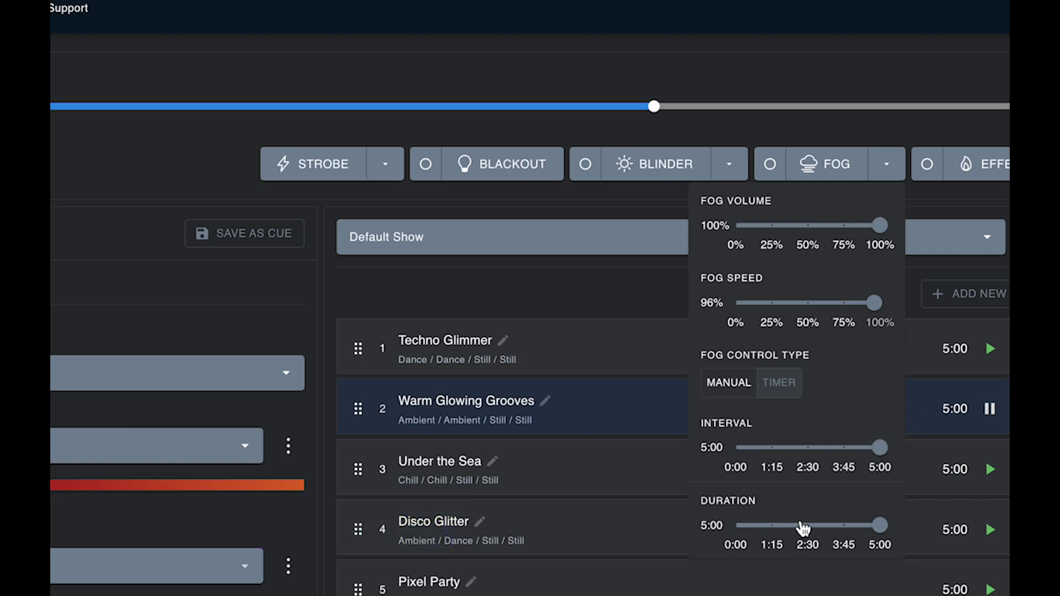
{"action": "mouse_move", "coordinate": [880, 529]}
{"action": "left_mouse_down"}
{"action": "mouse_move", "coordinate": [823, 534]}
{"action": "mouse_move", "coordinate": [877, 527]}
{"action": "left_mouse_up"}
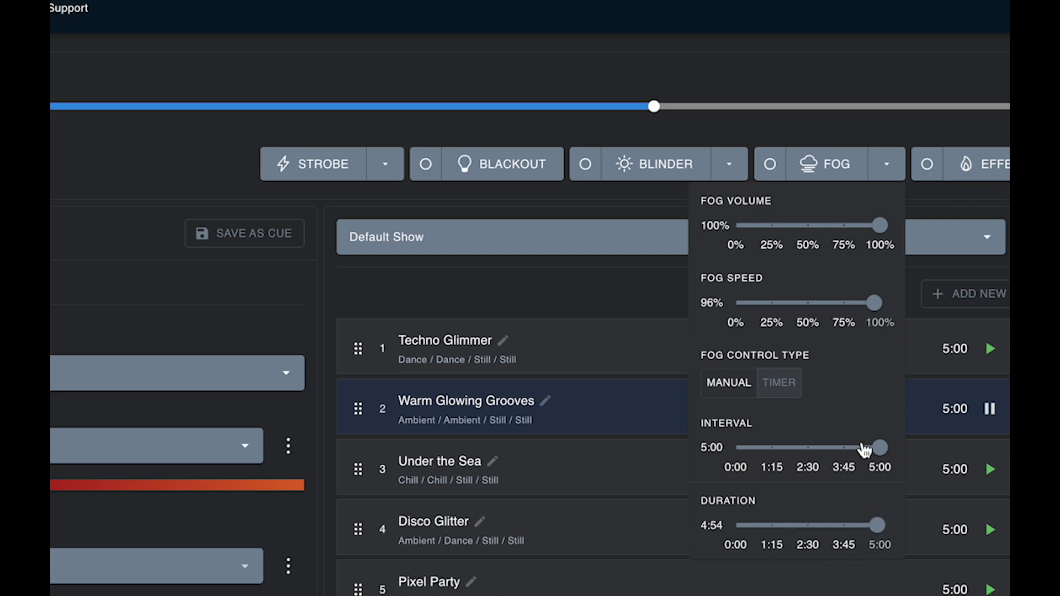
{"action": "left_click_drag", "start_coordinate": [865, 451], "coordinate": [886, 458]}
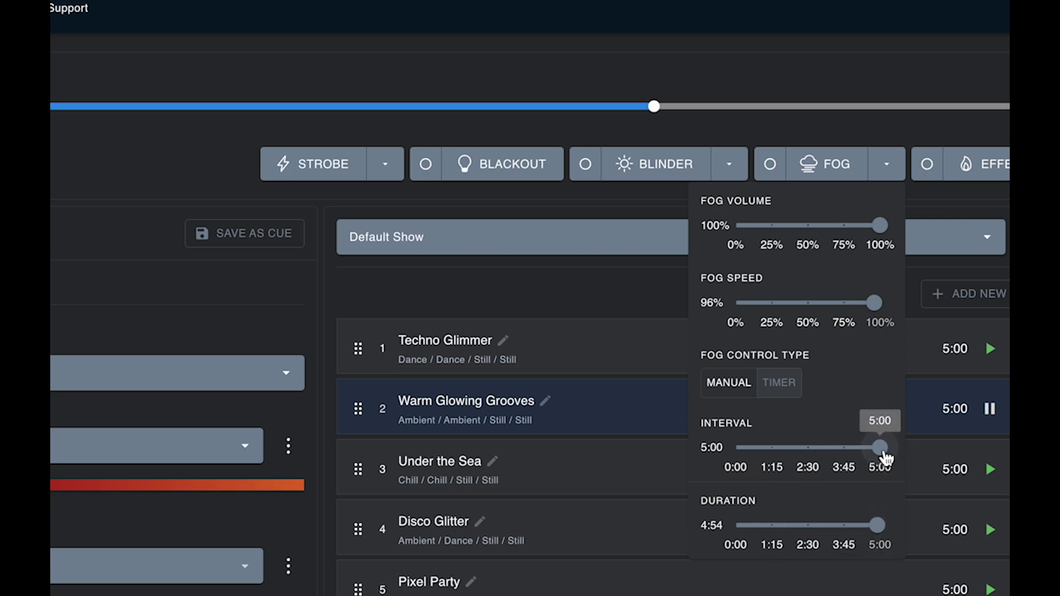
{"action": "left_click_drag", "start_coordinate": [886, 458], "coordinate": [845, 448]}
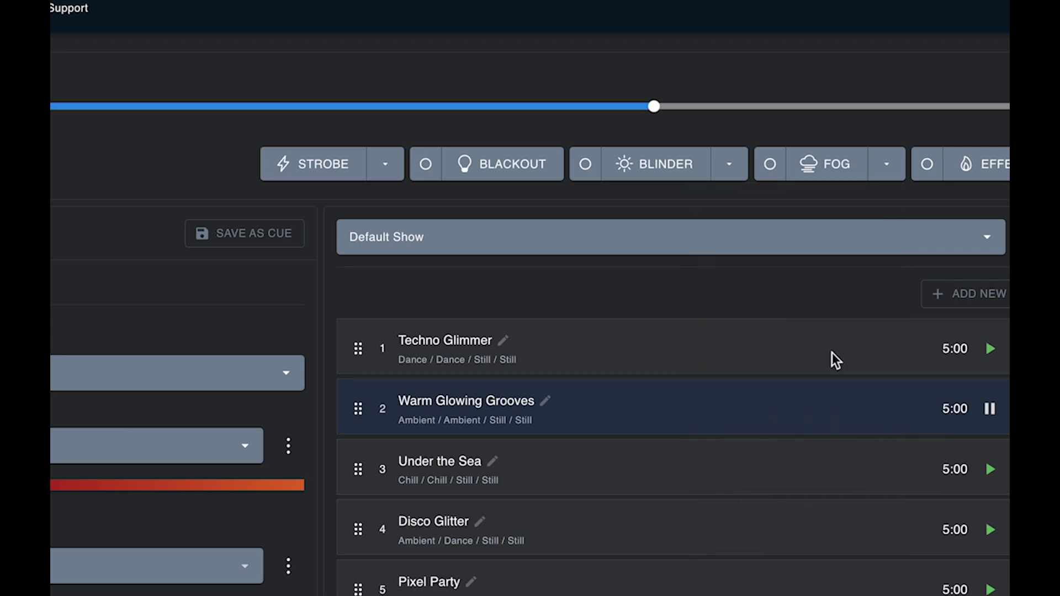
{"action": "mouse_move", "coordinate": [891, 164]}
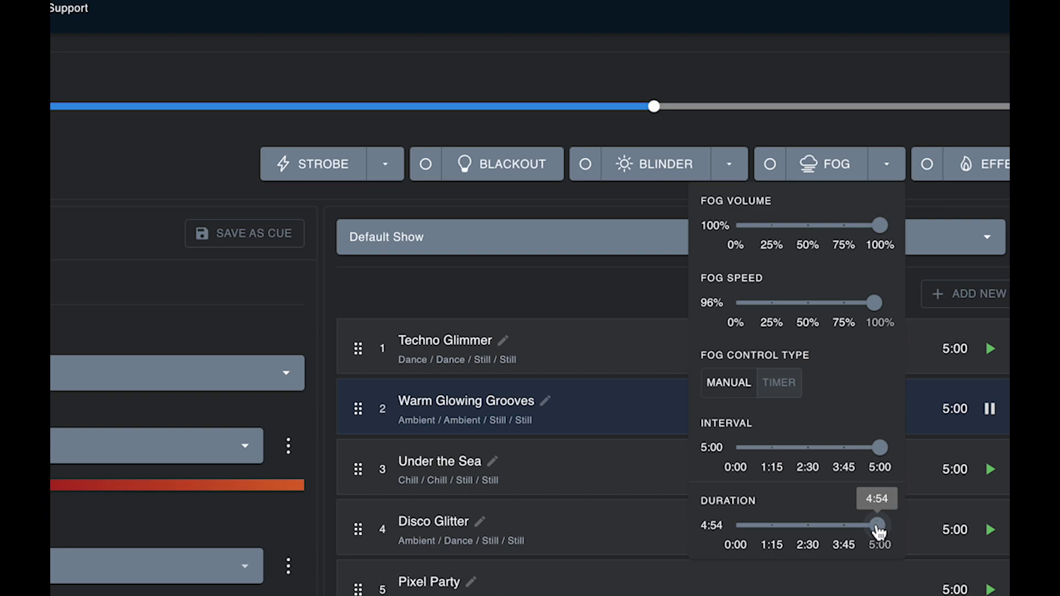
{"action": "mouse_move", "coordinate": [879, 532]}
{"action": "left_mouse_down"}
{"action": "mouse_move", "coordinate": [773, 530]}
{"action": "mouse_move", "coordinate": [885, 536]}
{"action": "left_mouse_up"}
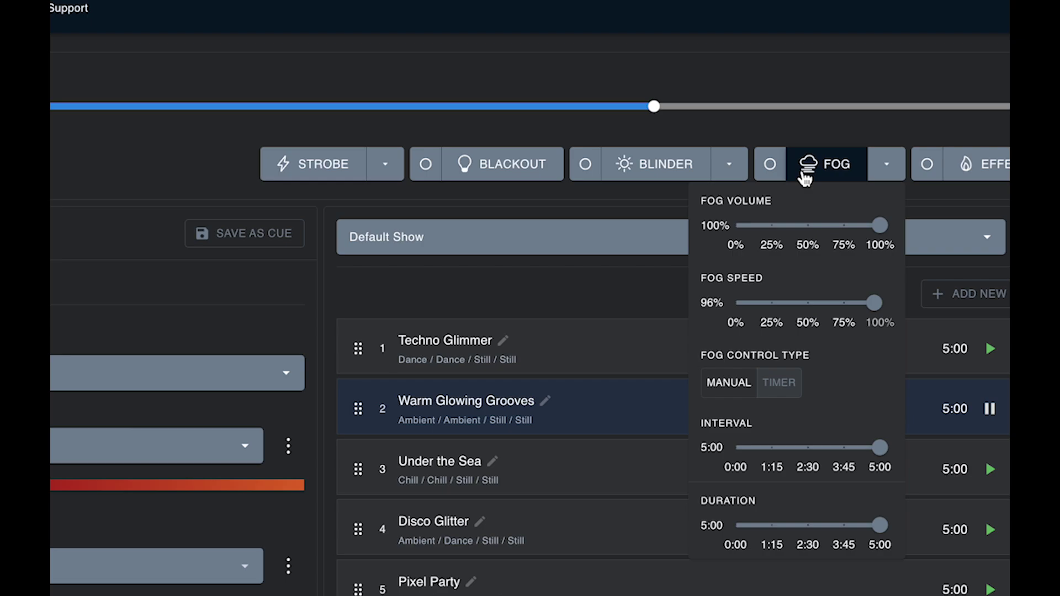
{"action": "left_click", "coordinate": [815, 133]}
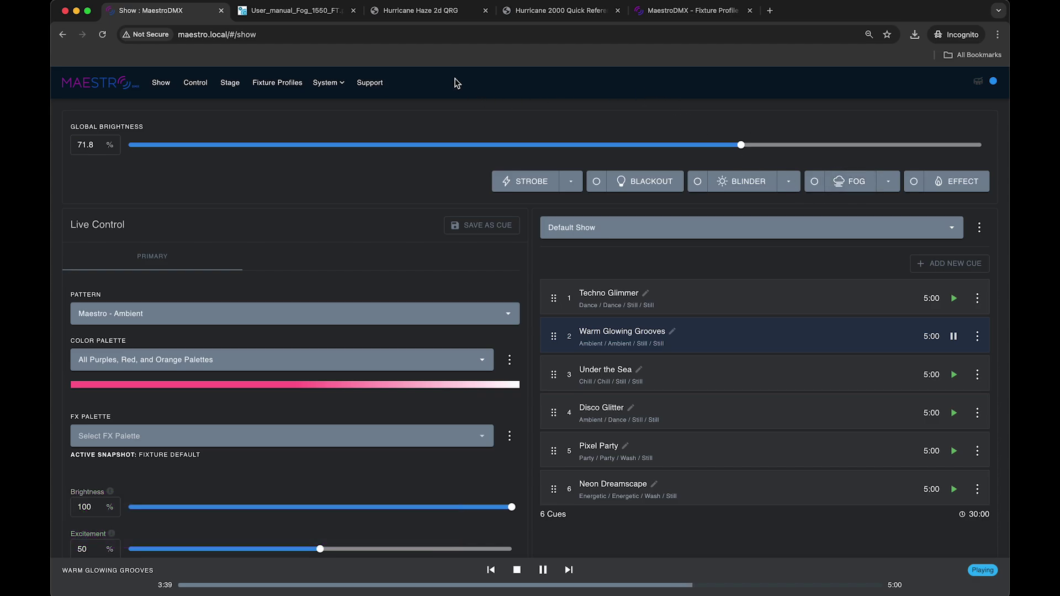
- Browse the Hurricane Haze 2D quick reference guide to the DMX Values section on page 5
{"action": "left_click", "coordinate": [402, 11]}
{"action": "scroll", "coordinate": [322, 140], "scroll_direction": "up", "scroll_amount": 10}
{"action": "scroll", "coordinate": [322, 140], "scroll_direction": "up", "scroll_amount": 20}
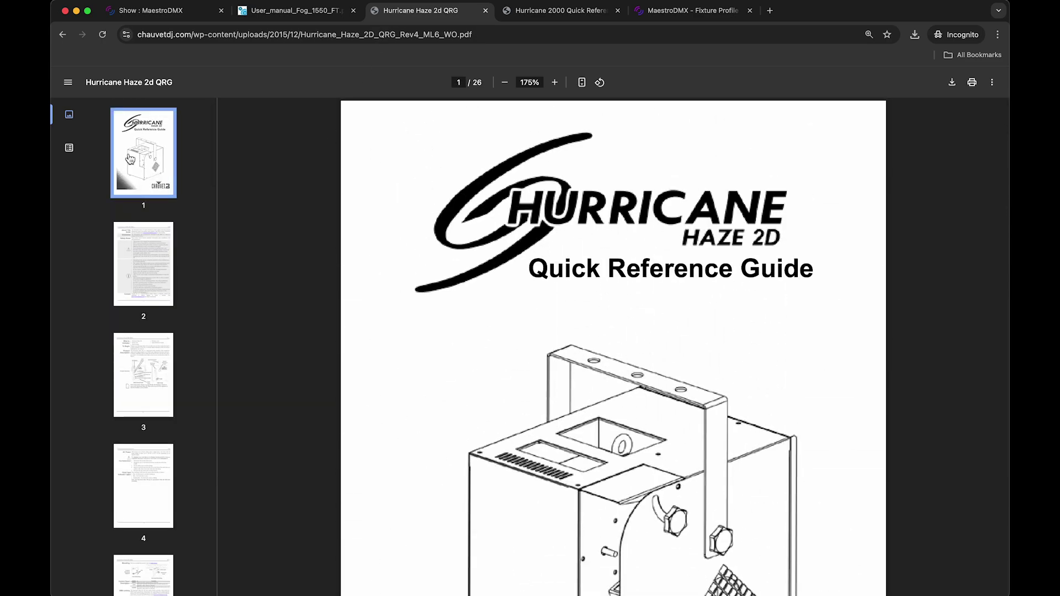
{"action": "scroll", "coordinate": [497, 296], "scroll_direction": "down", "scroll_amount": 1}
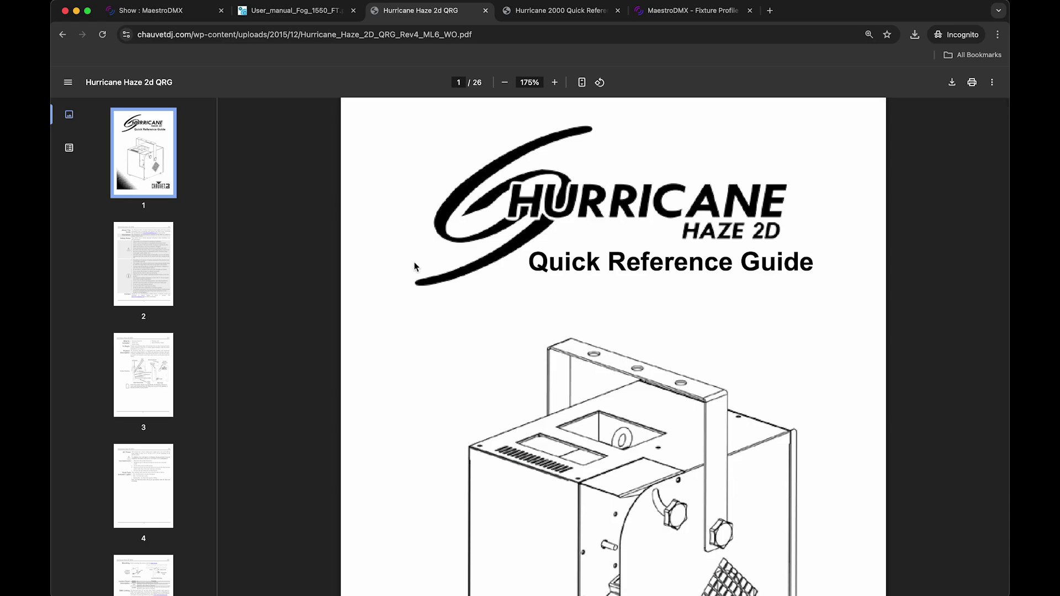
{"action": "left_click", "coordinate": [146, 265]}
{"action": "left_click", "coordinate": [143, 154]}
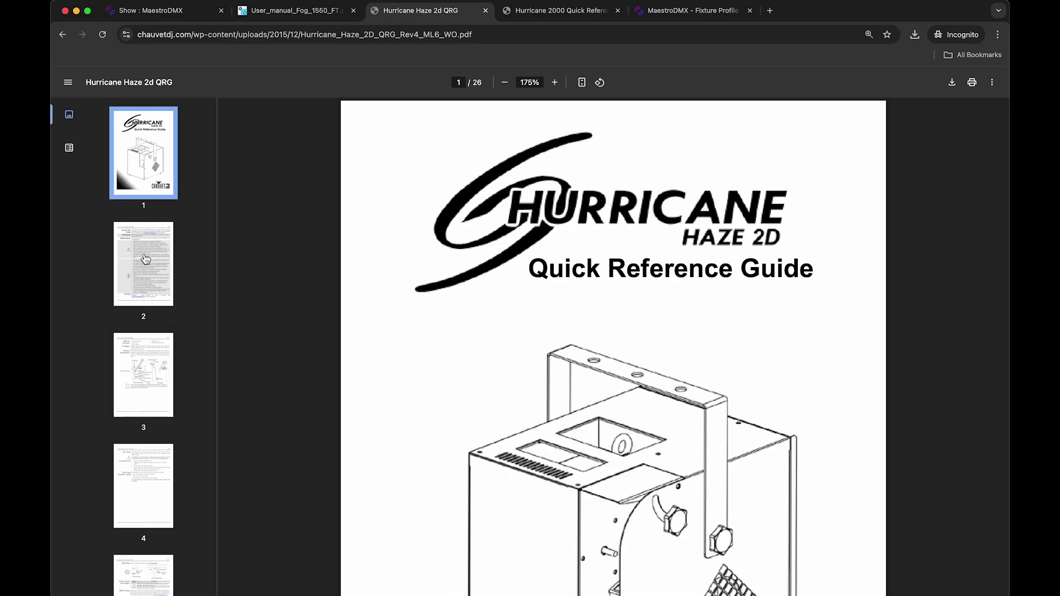
{"action": "left_click", "coordinate": [147, 462]}
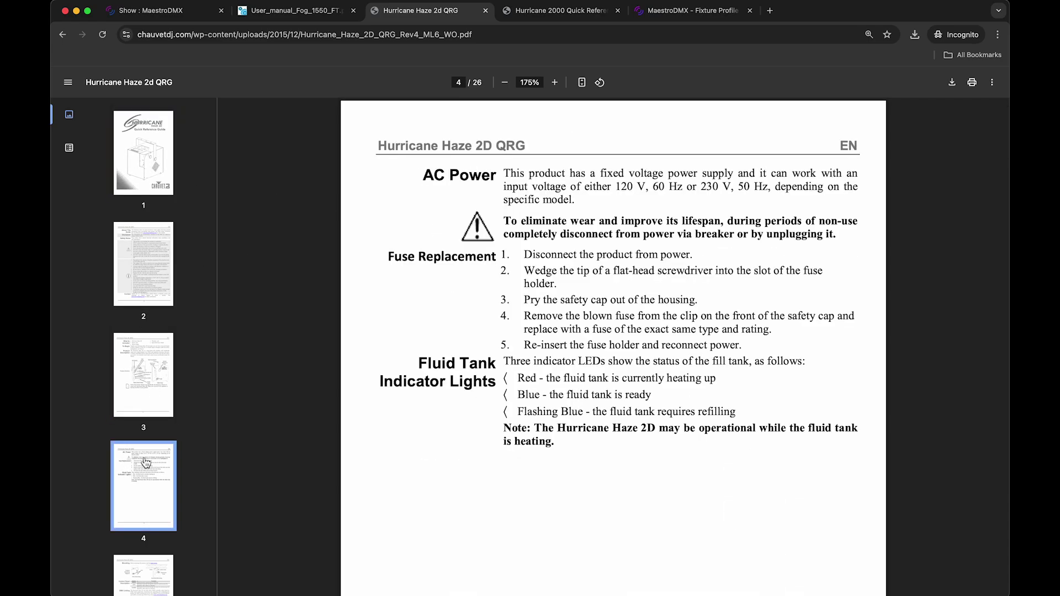
{"action": "scroll", "coordinate": [146, 462], "scroll_direction": "down", "scroll_amount": 4}
{"action": "left_click", "coordinate": [153, 385]}
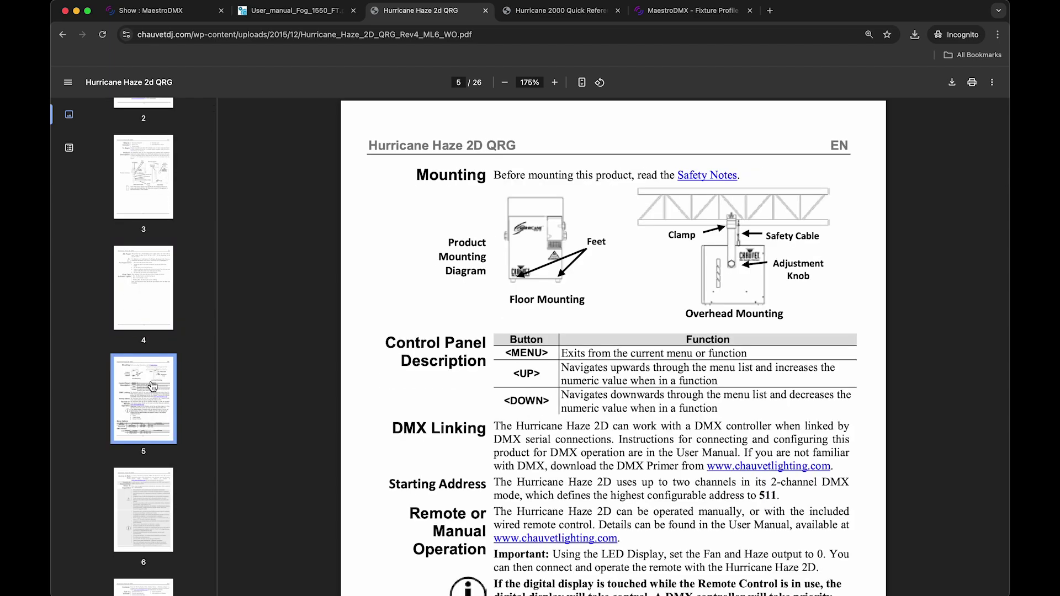
{"action": "scroll", "coordinate": [400, 461], "scroll_direction": "down", "scroll_amount": 8}
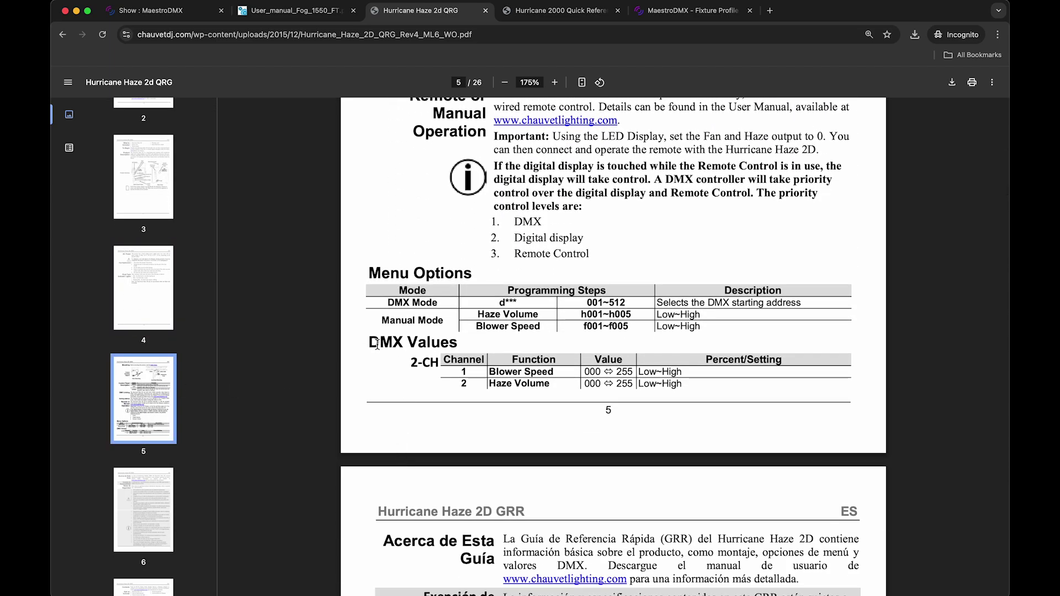
- Examine the 2-CH DMX Values table, highlighting the Blower Speed and Haze Volume functions
{"action": "left_click_drag", "start_coordinate": [410, 363], "coordinate": [642, 400]}
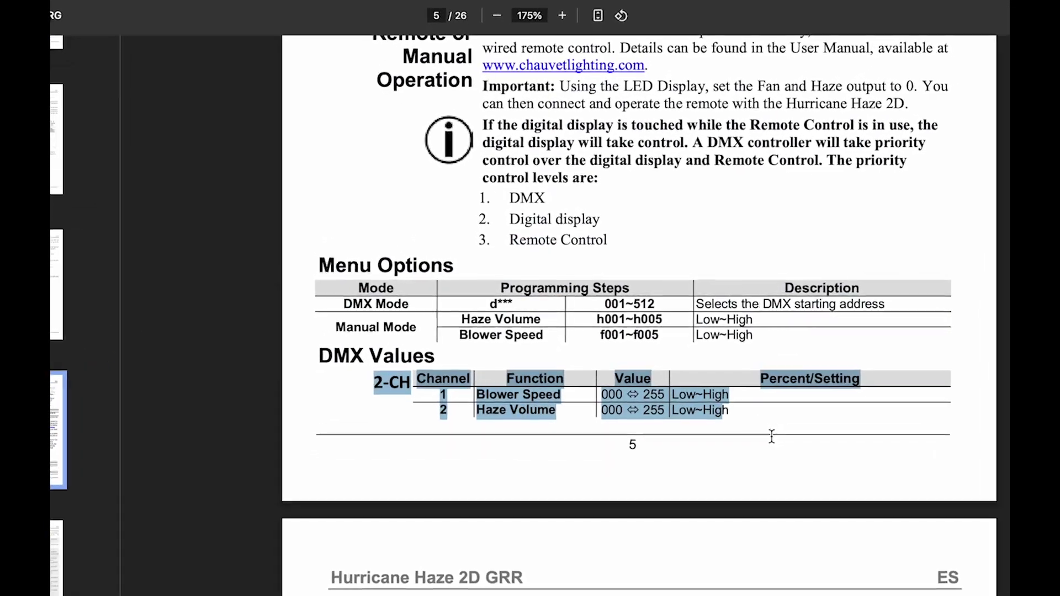
{"action": "left_click", "coordinate": [754, 418]}
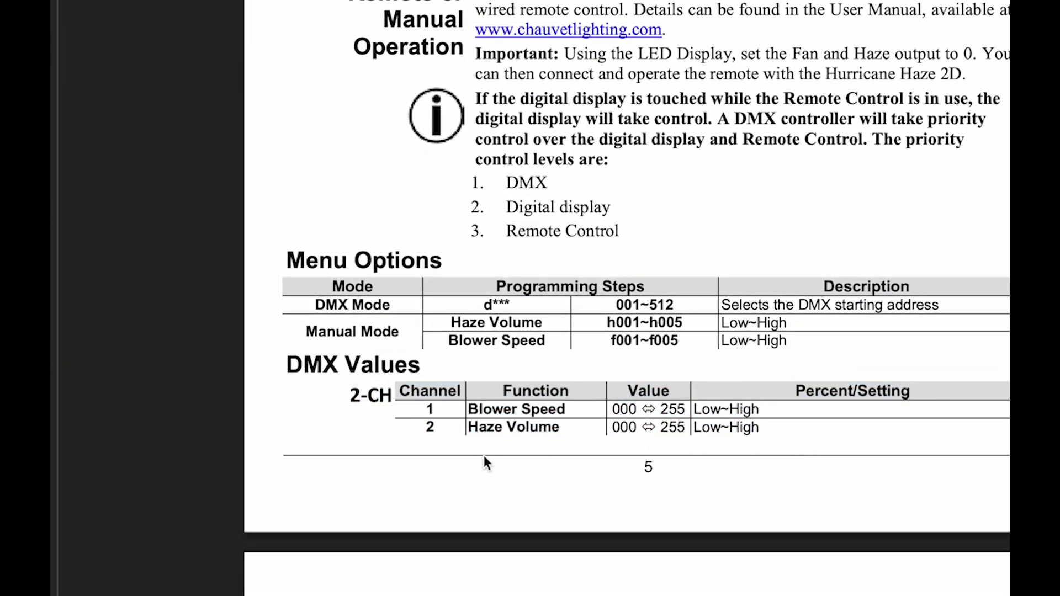
{"action": "left_click_drag", "start_coordinate": [568, 411], "coordinate": [459, 410]}
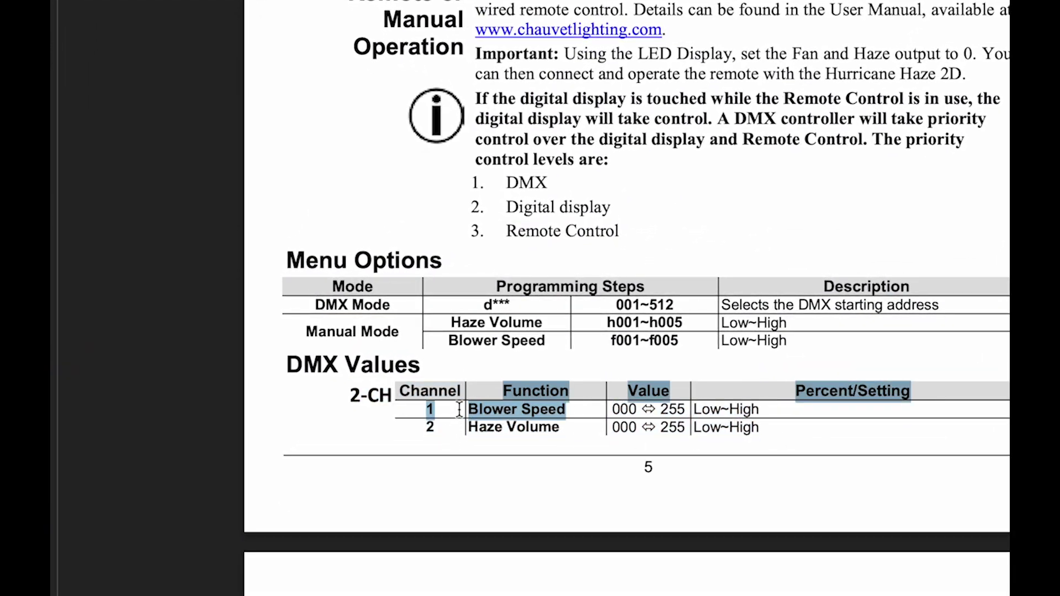
{"action": "left_click", "coordinate": [459, 410]}
{"action": "left_click_drag", "start_coordinate": [567, 427], "coordinate": [470, 426]}
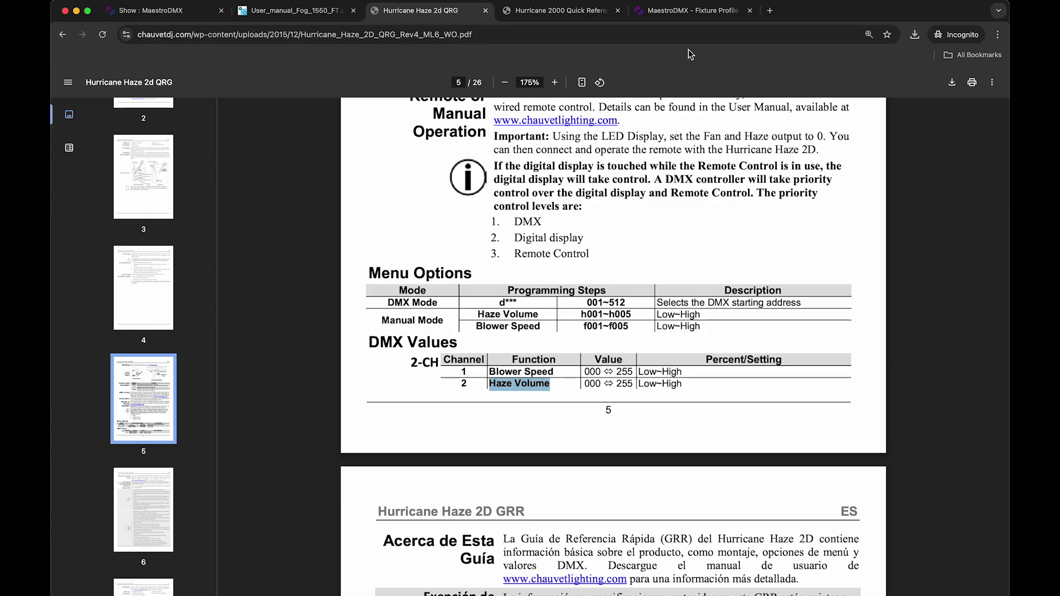
- Search the MaestroDMX online fixture profile database for "hurricane have 2d" and check the Hurricane Haze 2D entry
{"action": "left_click", "coordinate": [698, 11]}
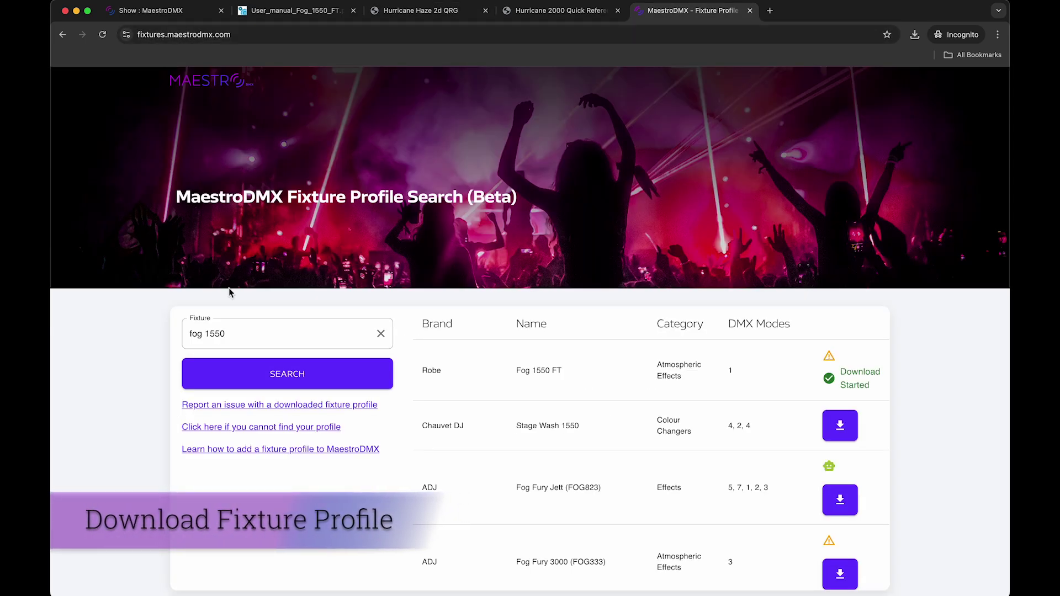
{"action": "triple_click", "coordinate": [227, 335]}
{"action": "type", "text": "hu"}
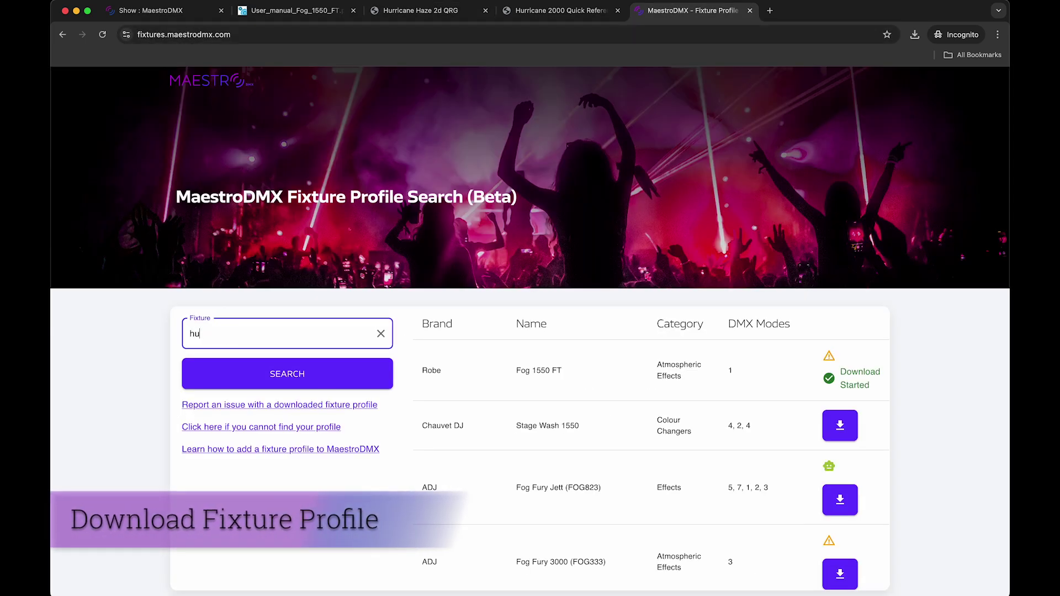
{"action": "type", "text": "rricane have 2"}
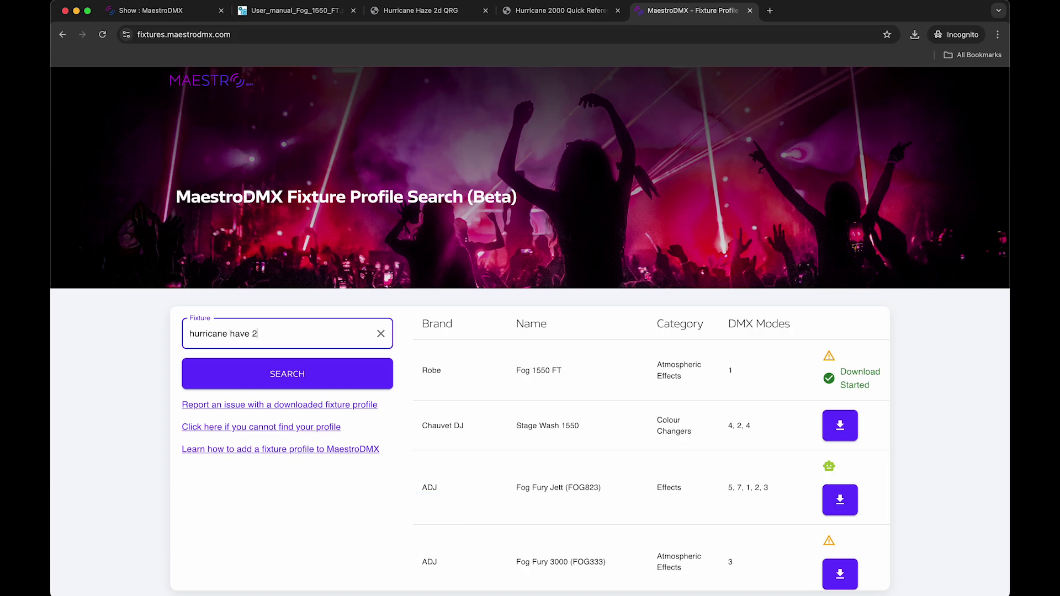
{"action": "type", "text": "d"}
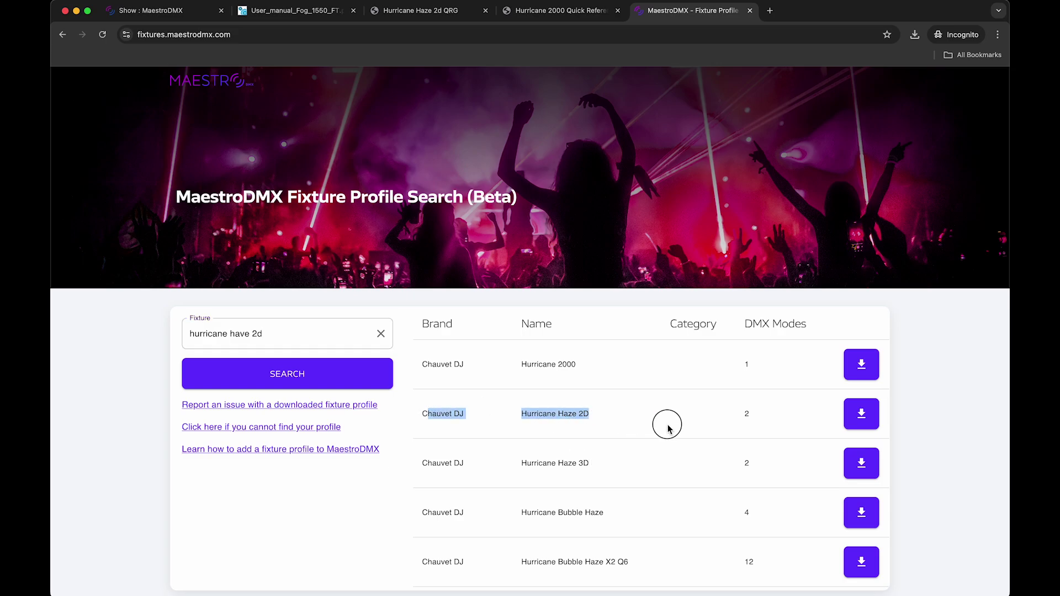
{"action": "left_click", "coordinate": [576, 437]}
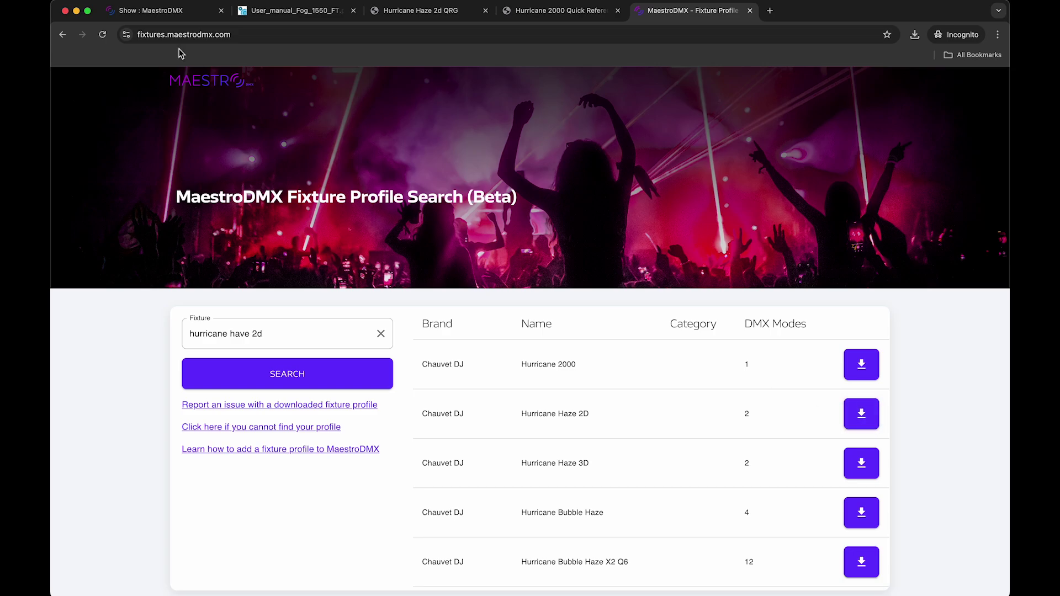
- Open the fixture profiles page and check the profile file upload option for adding a fixture profile
{"action": "left_click", "coordinate": [178, 16]}
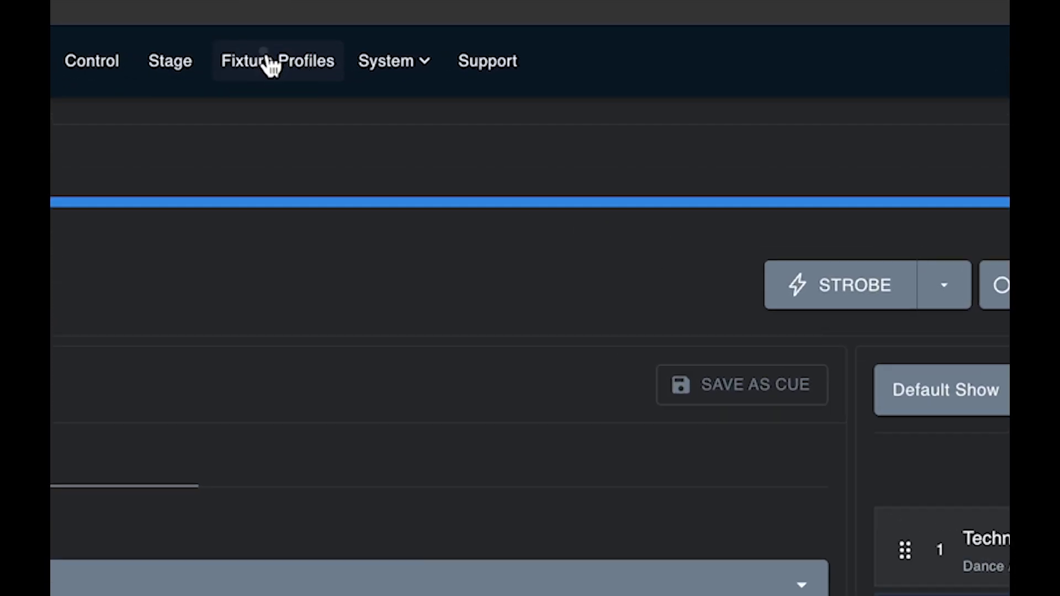
{"action": "left_click", "coordinate": [270, 63]}
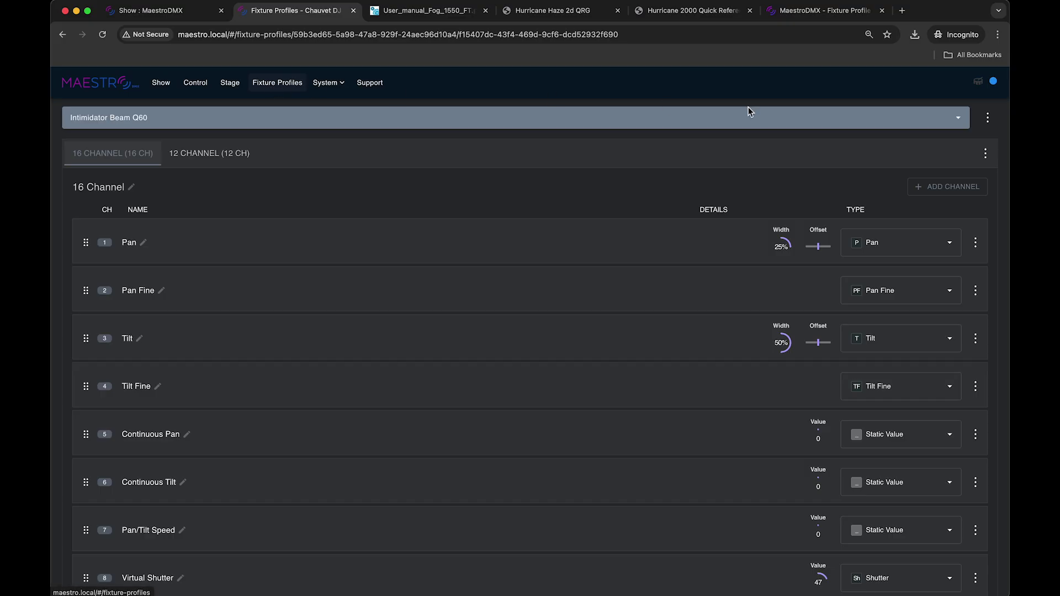
{"action": "left_click", "coordinate": [987, 116]}
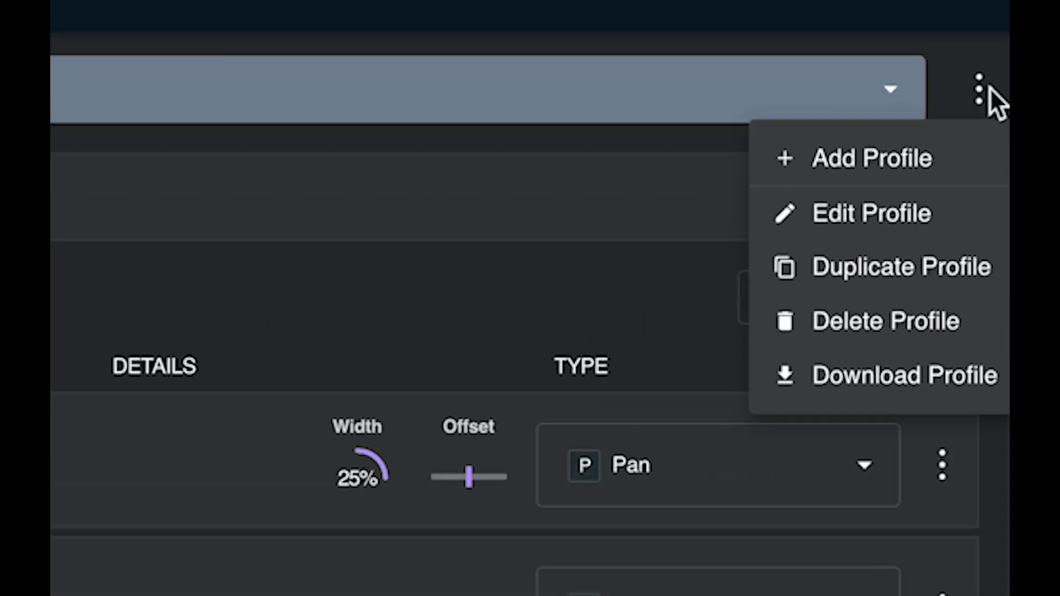
{"action": "left_click", "coordinate": [922, 166]}
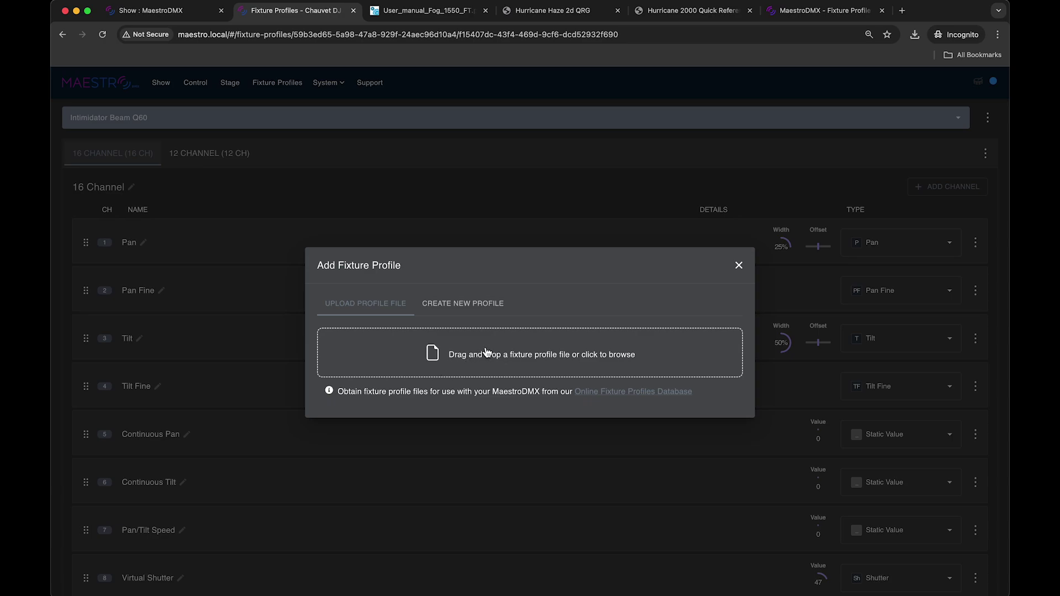
{"action": "left_click", "coordinate": [739, 266]}
- Filter the fixture profile list by "hu" and open the Hurricane Haze 2D profile to view its channels
{"action": "left_click", "coordinate": [241, 120]}
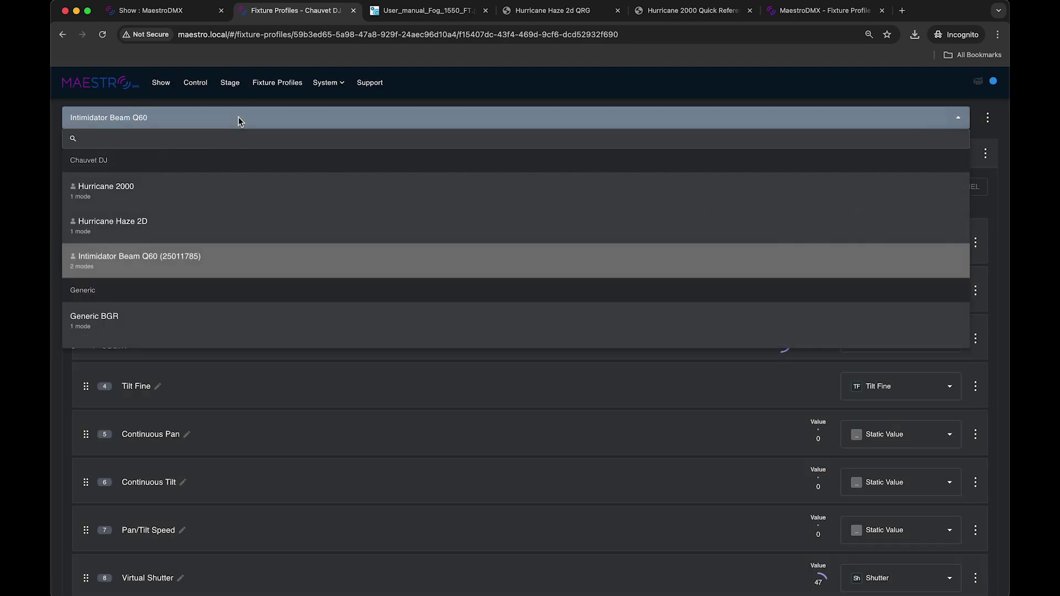
{"action": "left_click", "coordinate": [181, 143]}
{"action": "type", "text": "hu"}
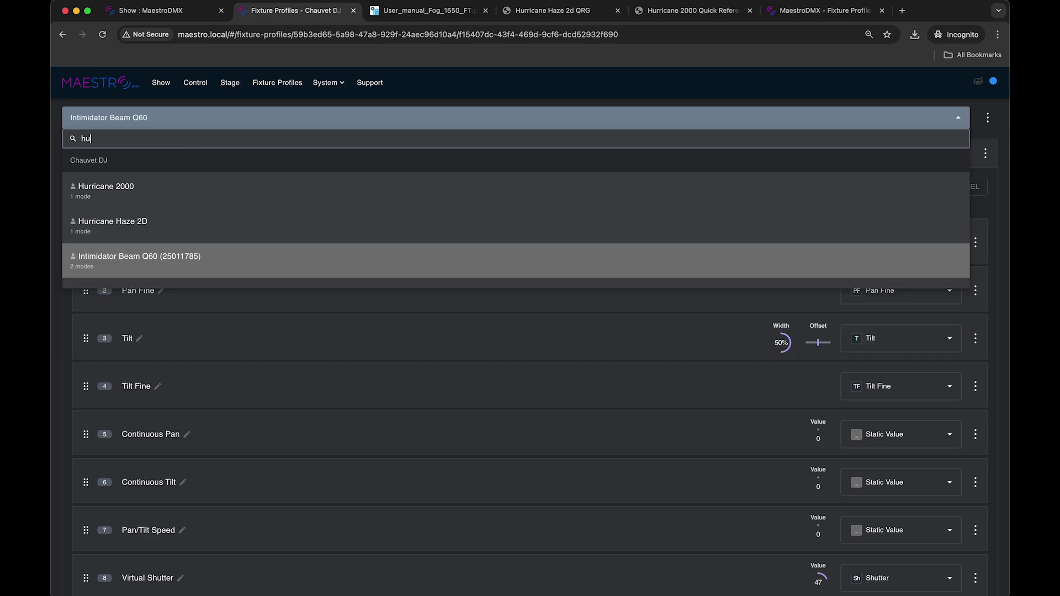
{"action": "left_click", "coordinate": [162, 228]}
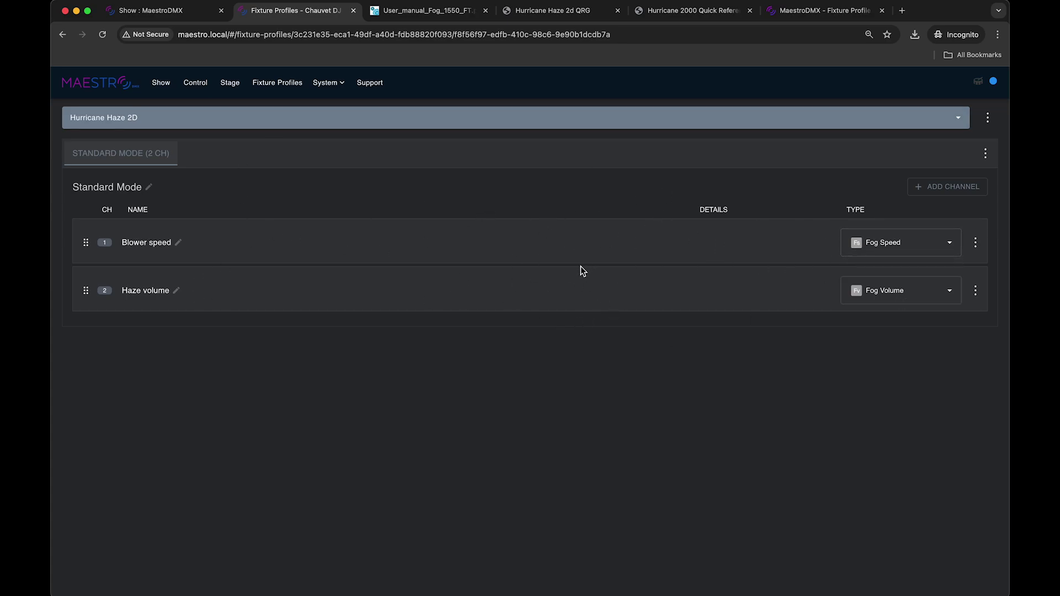
- Open the fog settings on the show page and set both the fog volume and the fog speed to 100%
{"action": "key", "text": "super+1"}
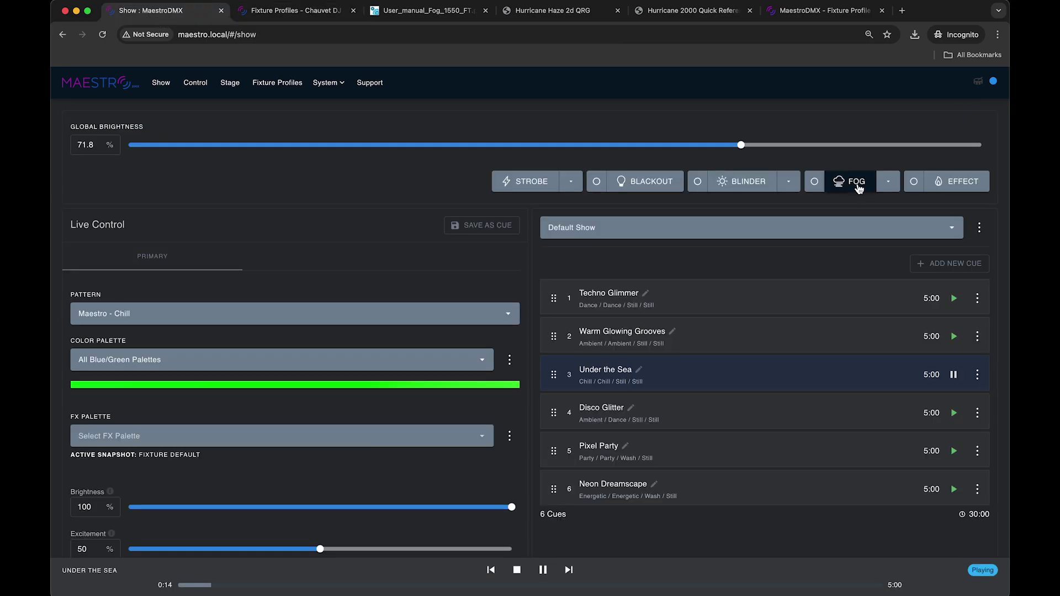
{"action": "left_click", "coordinate": [858, 185]}
{"action": "left_click", "coordinate": [888, 181]}
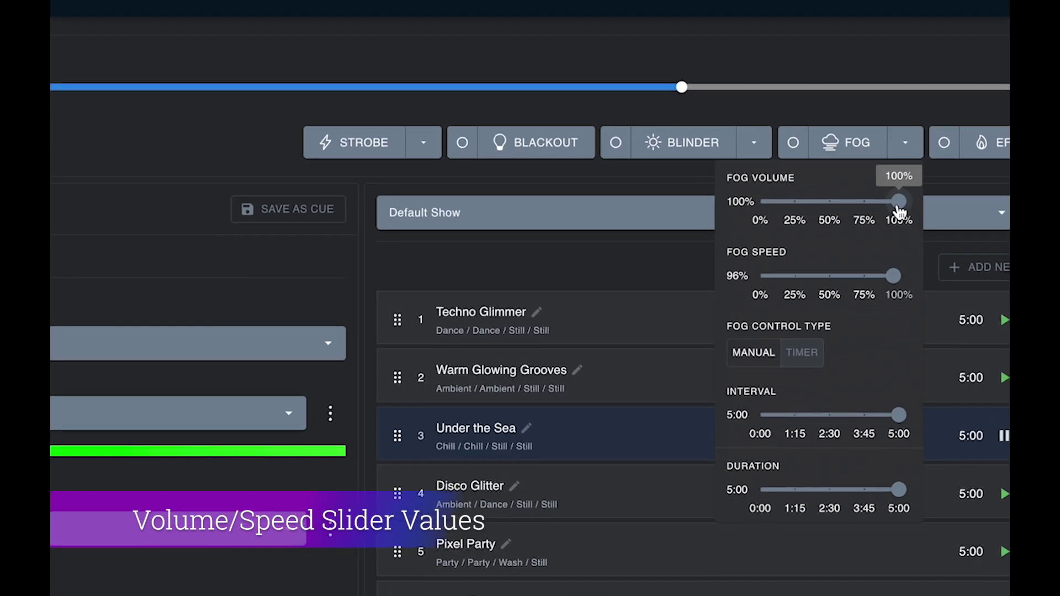
{"action": "left_click", "coordinate": [898, 203]}
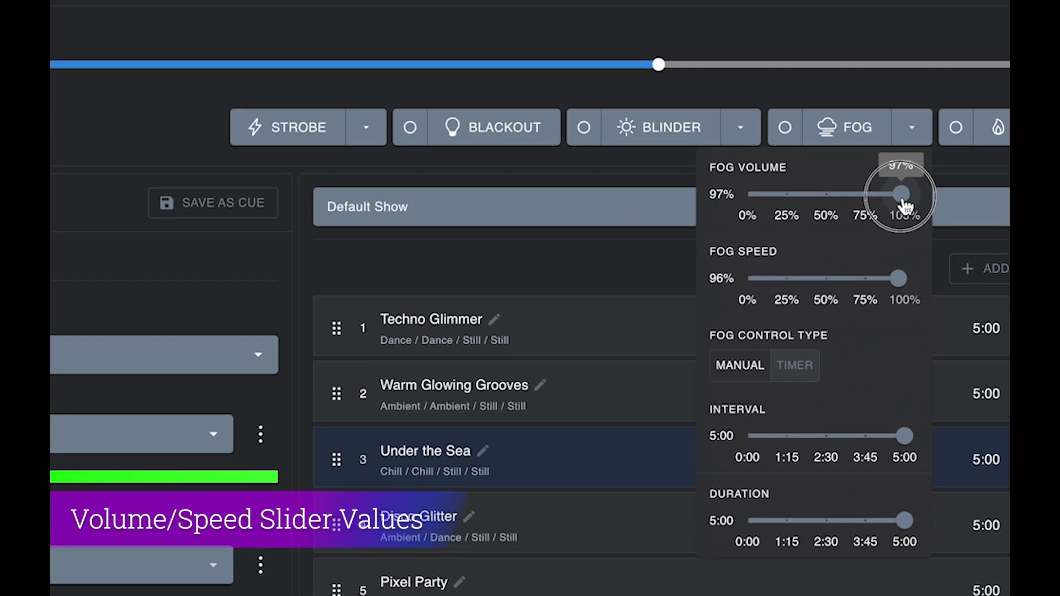
{"action": "left_click_drag", "start_coordinate": [905, 207], "coordinate": [909, 199]}
{"action": "mouse_move", "coordinate": [904, 199]}
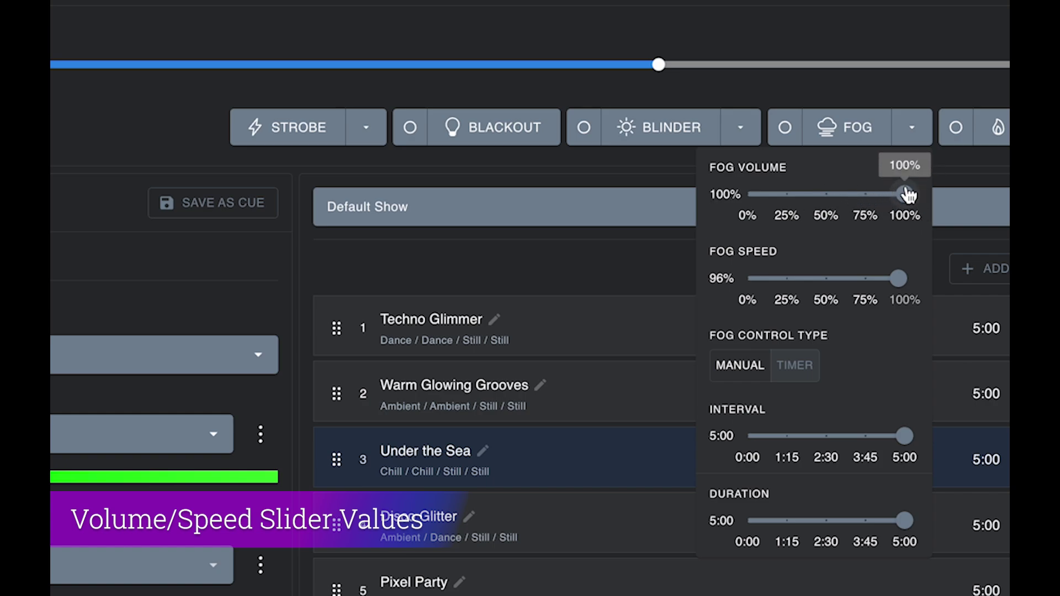
{"action": "mouse_move", "coordinate": [901, 287]}
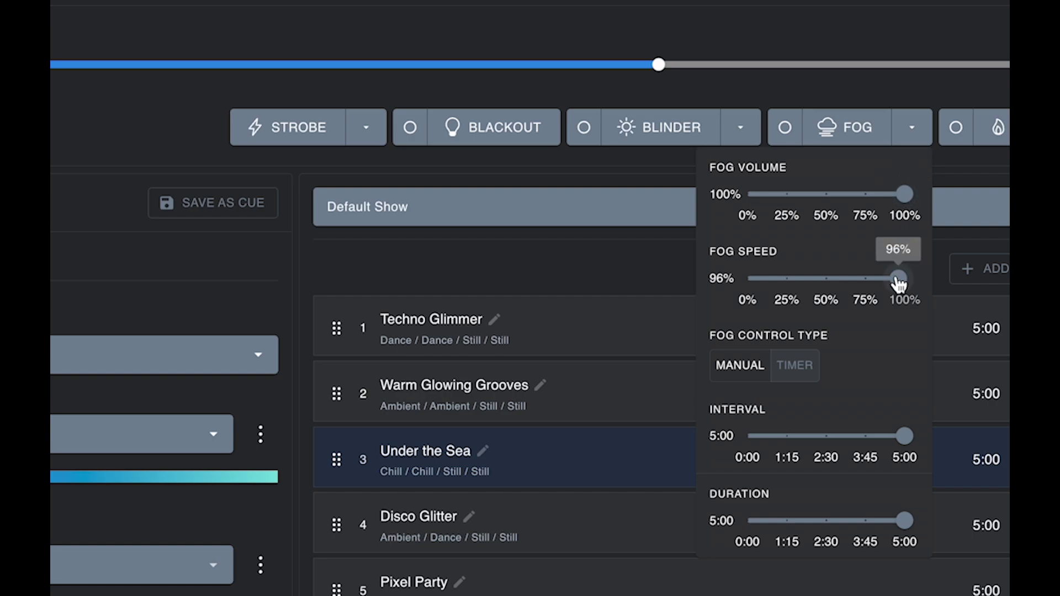
{"action": "left_click_drag", "start_coordinate": [899, 284], "coordinate": [921, 284]}
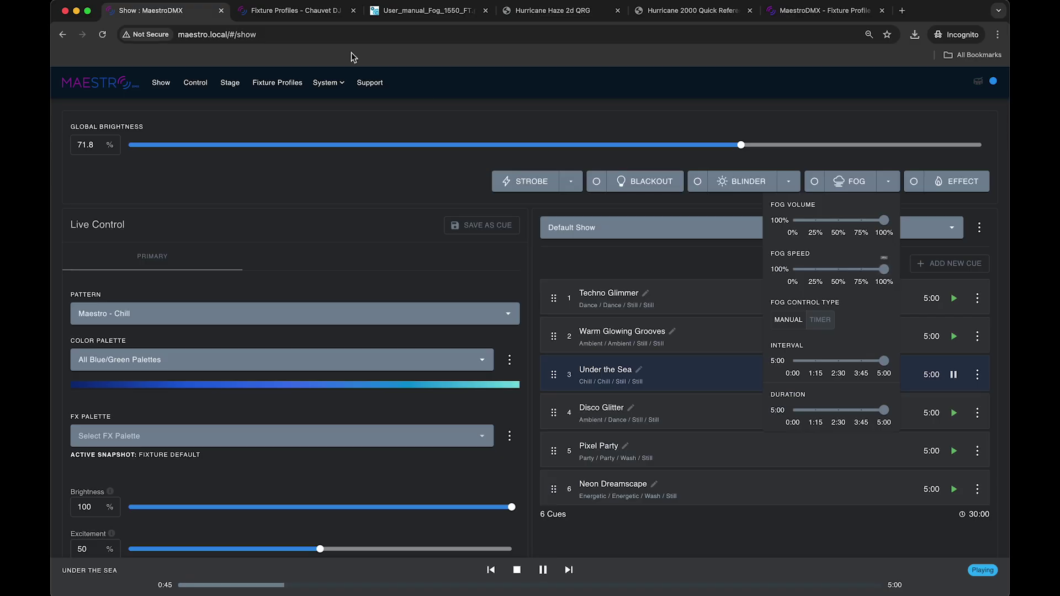
- Recheck the Hurricane Haze 2D channel types, and set the show's fog volume to 67% and fog speed to 62%
{"action": "left_click", "coordinate": [288, 12]}
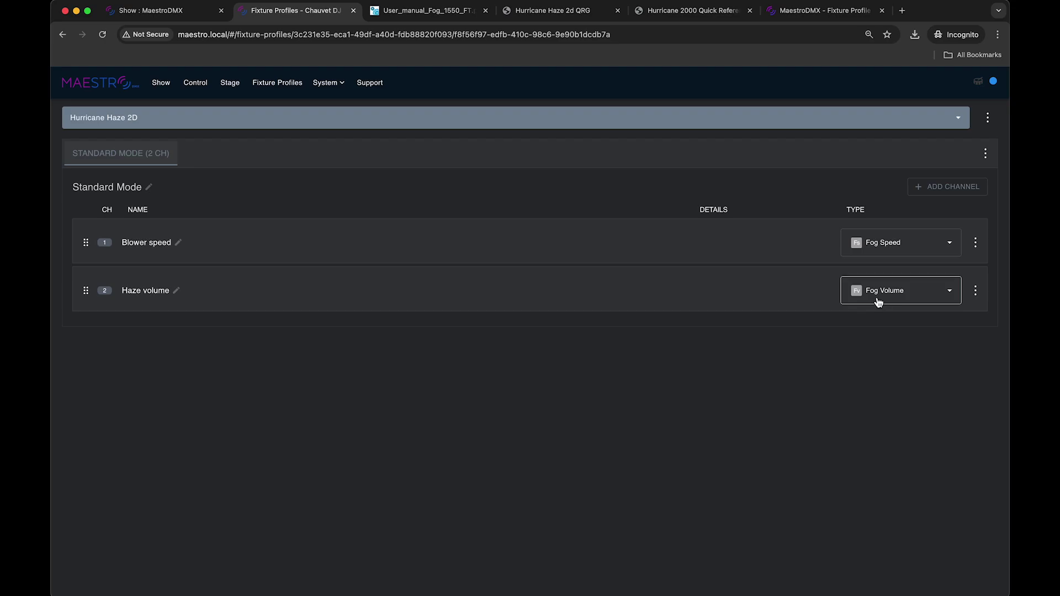
{"action": "left_click", "coordinate": [164, 15]}
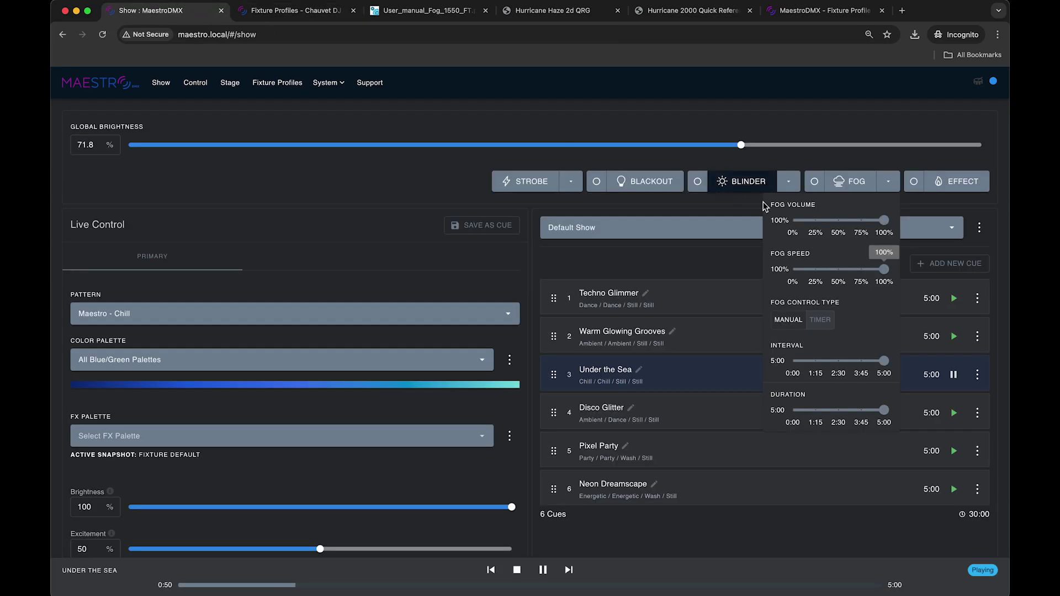
{"action": "left_click", "coordinate": [883, 271]}
{"action": "left_click_drag", "start_coordinate": [883, 271], "coordinate": [852, 269]}
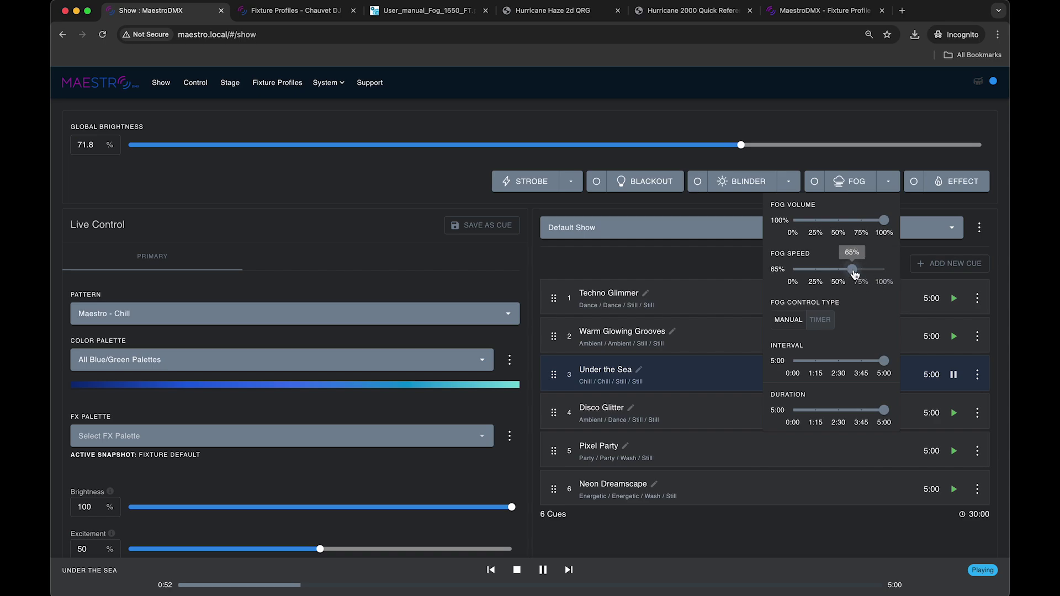
{"action": "left_click", "coordinate": [885, 223]}
{"action": "left_click_drag", "start_coordinate": [886, 226], "coordinate": [854, 226]}
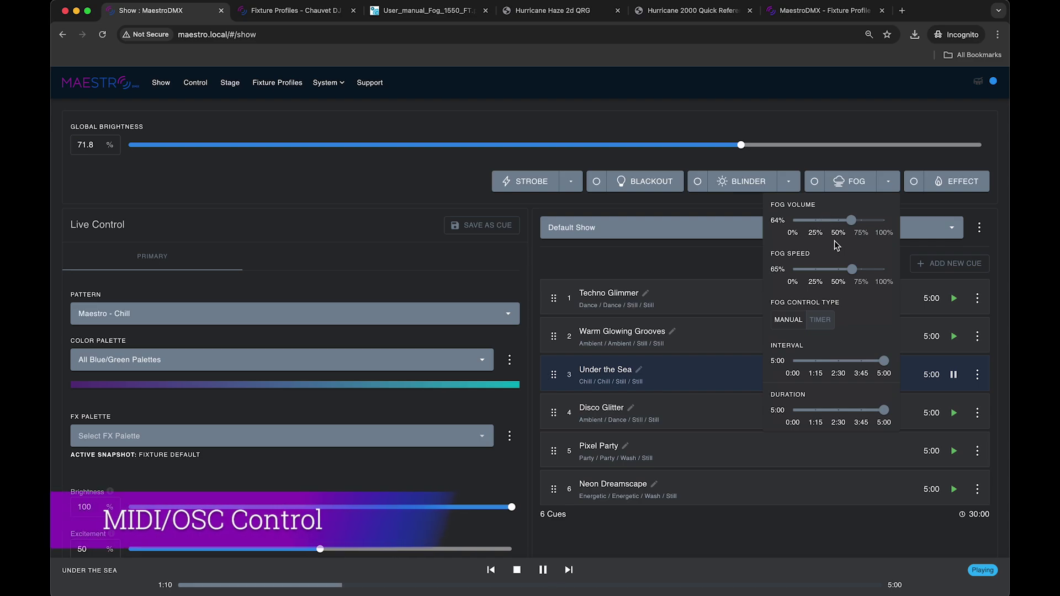
{"action": "mouse_move", "coordinate": [858, 213]}
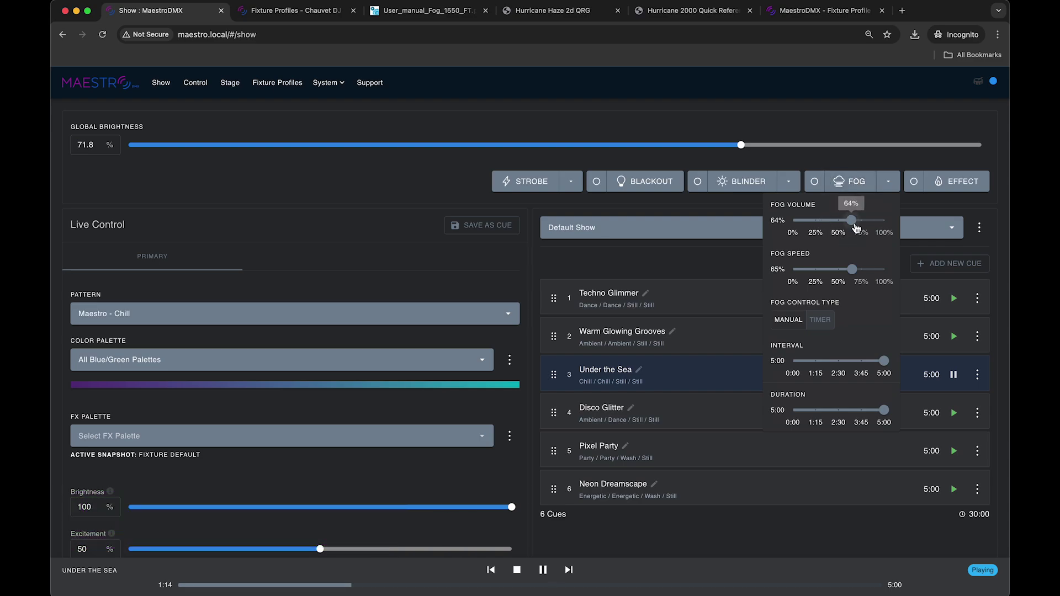
{"action": "left_click_drag", "start_coordinate": [856, 228], "coordinate": [857, 224]}
{"action": "left_click_drag", "start_coordinate": [854, 271], "coordinate": [853, 274]}
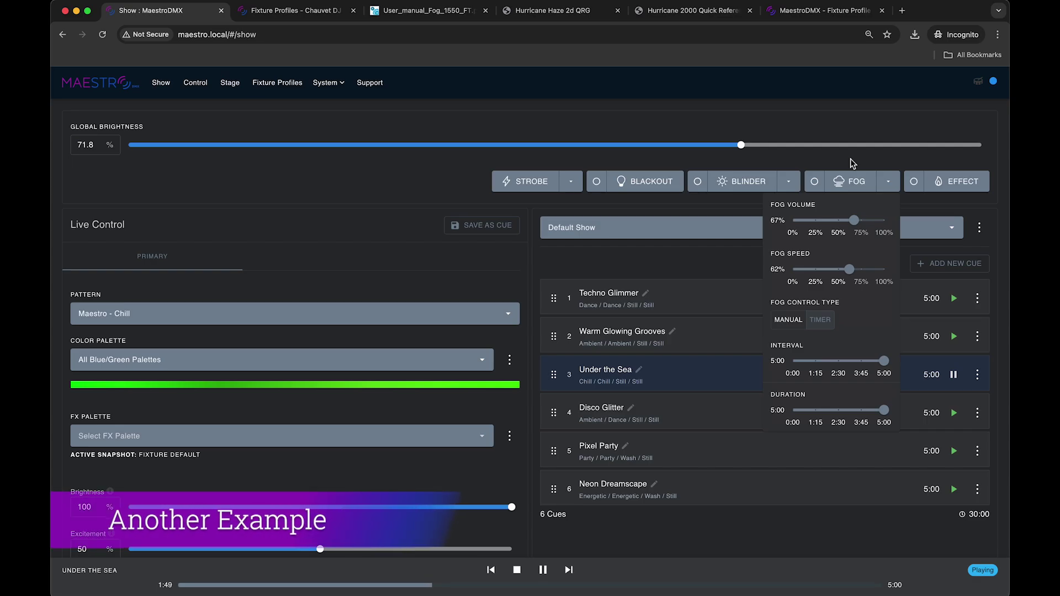
- Highlight the Fog_1550_FT model name in its user manual's title and revisit the online fixture profile database
{"action": "left_click", "coordinate": [402, 20]}
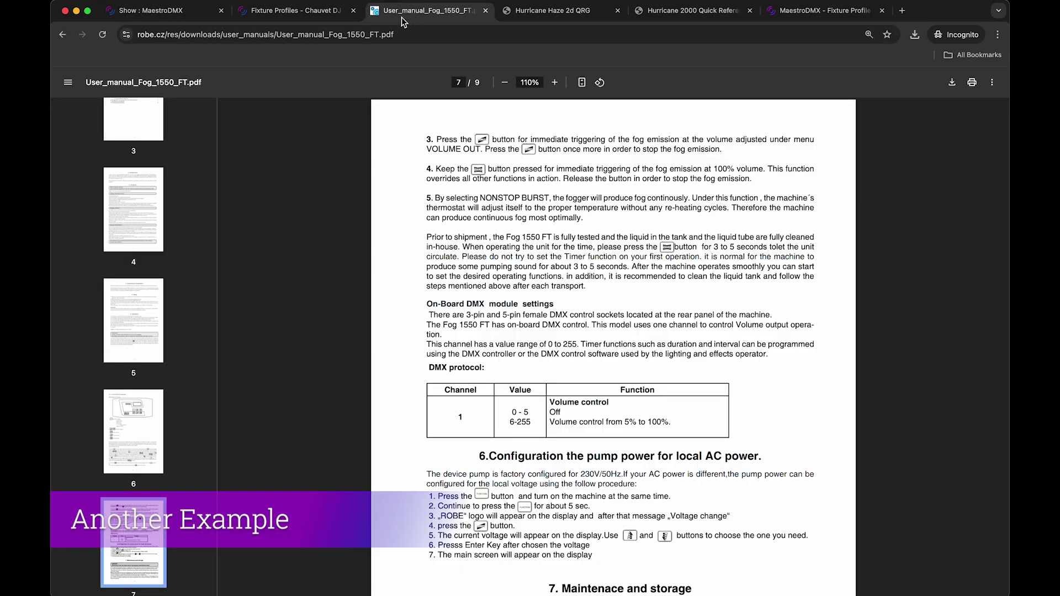
{"action": "left_click_drag", "start_coordinate": [188, 82], "coordinate": [138, 82]}
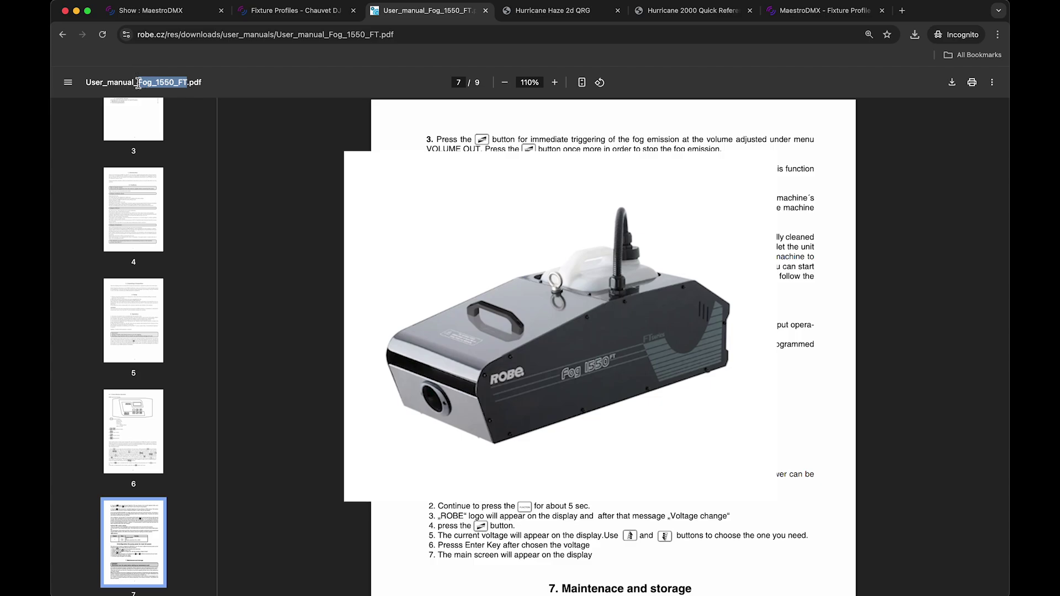
{"action": "left_click", "coordinate": [810, 13]}
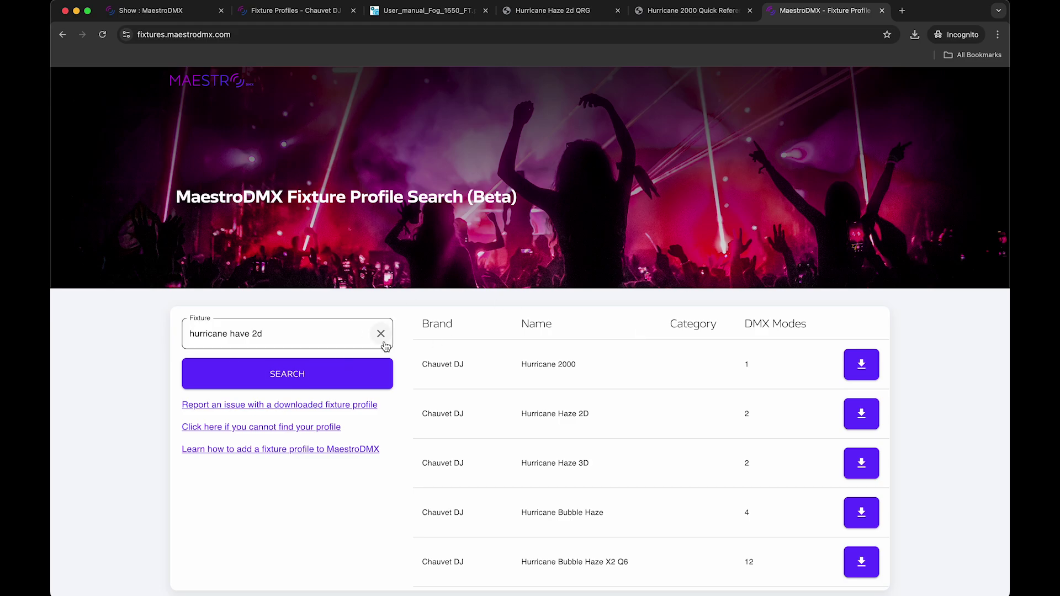
- Open the Robe Fog 1550 FT fixture profile and check its Volume Control channel, leaving the channel name unedited
{"action": "left_click", "coordinate": [294, 14]}
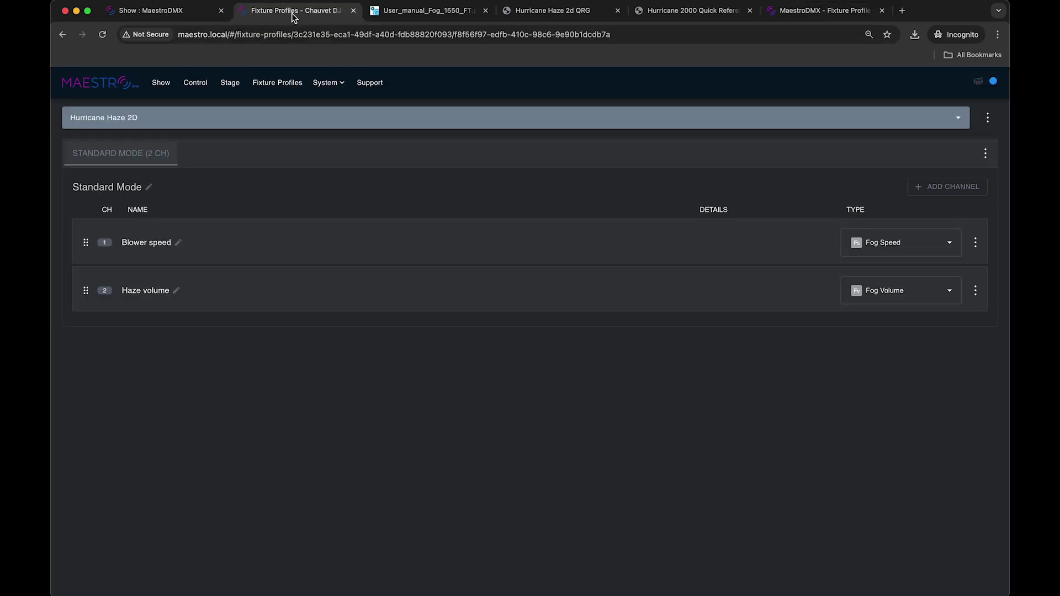
{"action": "left_click", "coordinate": [293, 118]}
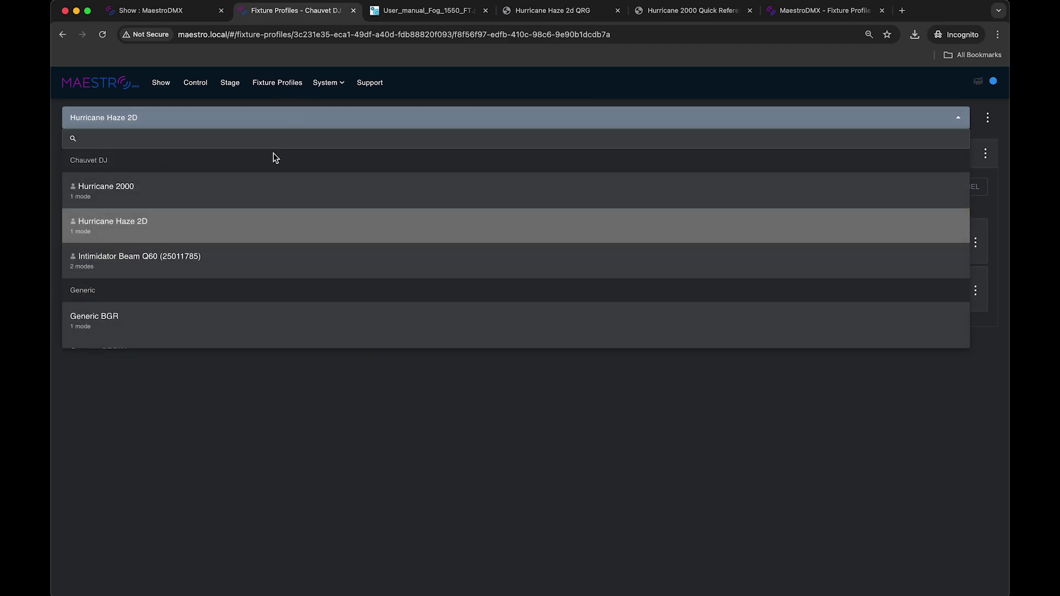
{"action": "scroll", "coordinate": [239, 268], "scroll_direction": "down", "scroll_amount": 1}
{"action": "scroll", "coordinate": [238, 267], "scroll_direction": "down", "scroll_amount": 5}
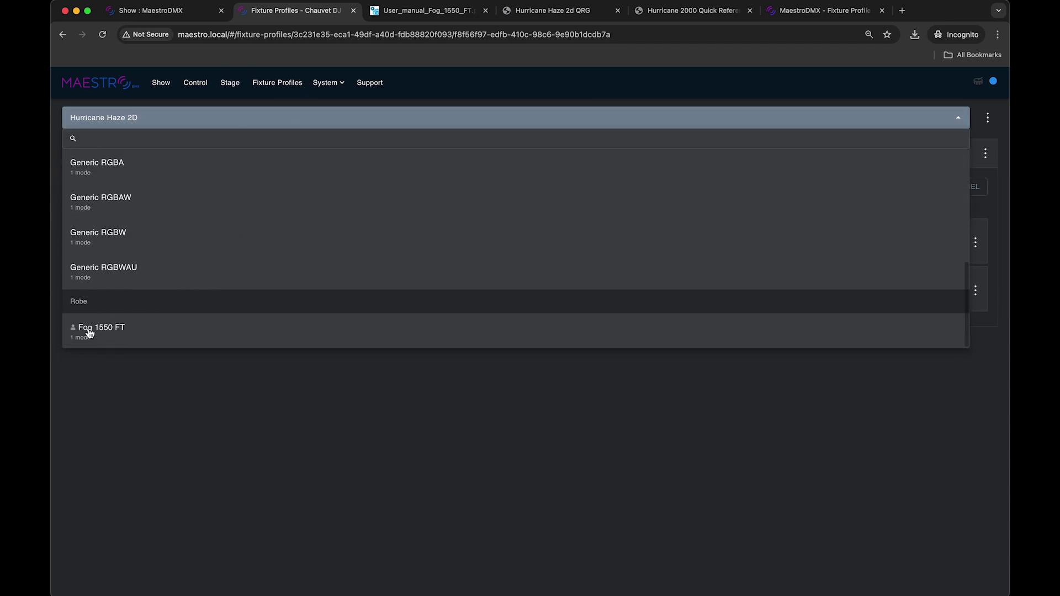
{"action": "left_click", "coordinate": [108, 331]}
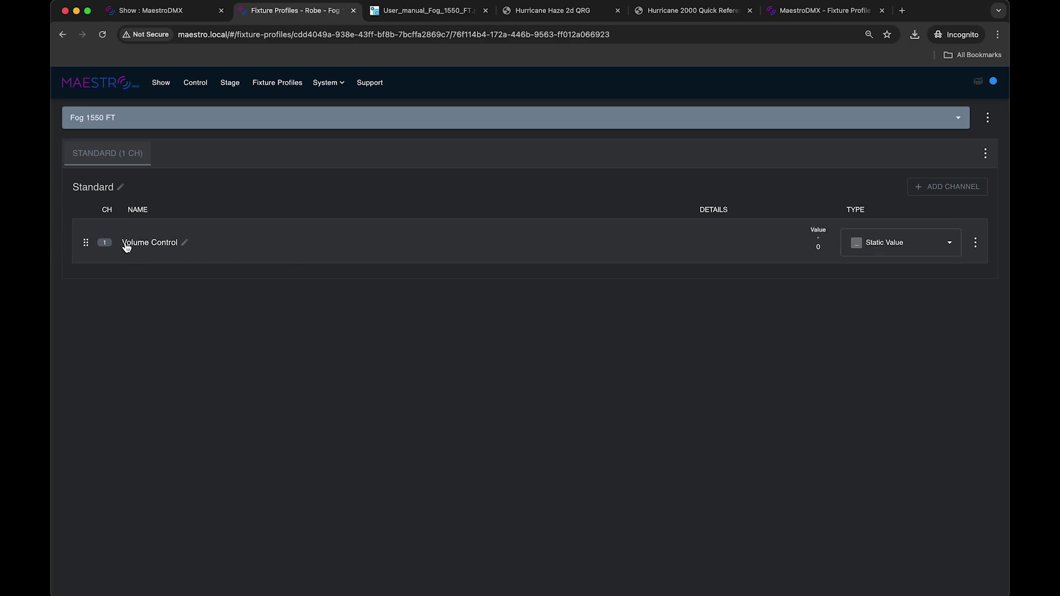
{"action": "left_click_drag", "start_coordinate": [122, 243], "coordinate": [161, 247]}
{"action": "left_click", "coordinate": [185, 242]}
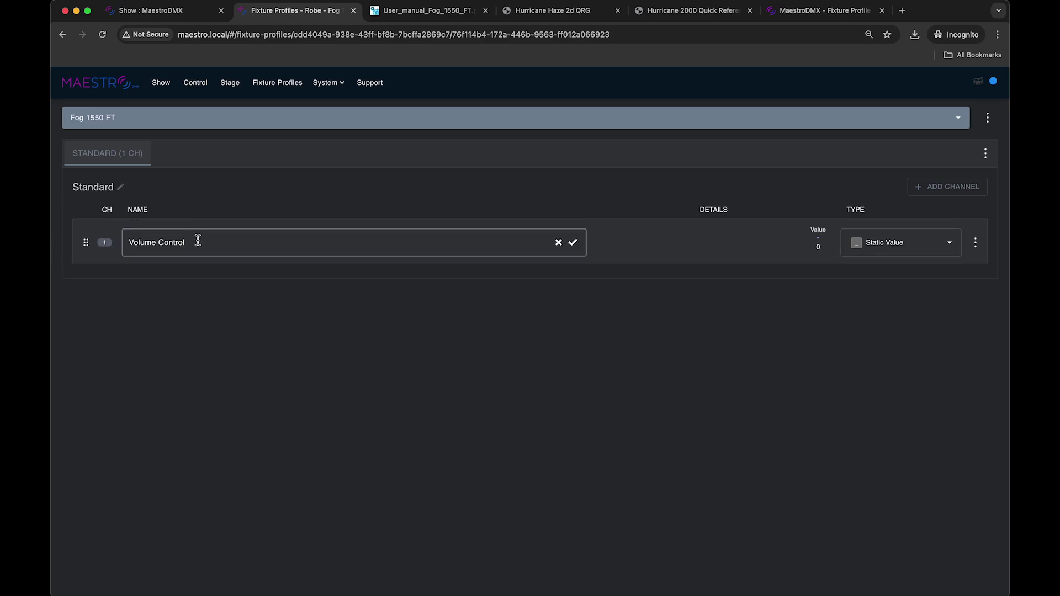
{"action": "left_click", "coordinate": [639, 325]}
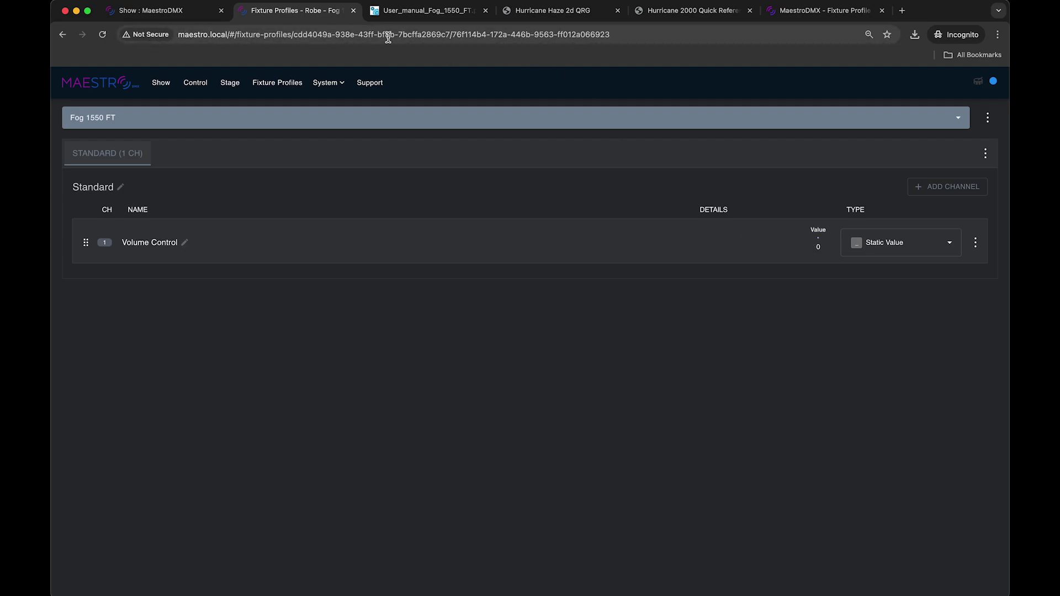
- Examine the DMX protocol table in the Fog 1550 FT manual for channel 1's volume control values, and return to the fixture profile
{"action": "left_click", "coordinate": [411, 12]}
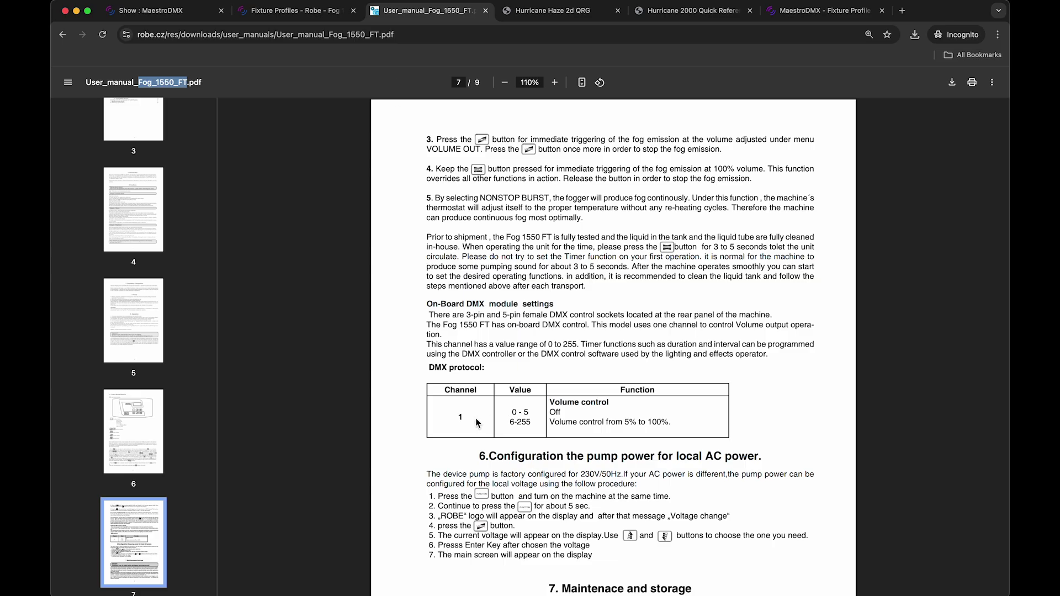
{"action": "left_click_drag", "start_coordinate": [462, 417], "coordinate": [620, 422]}
{"action": "left_click", "coordinate": [620, 422]}
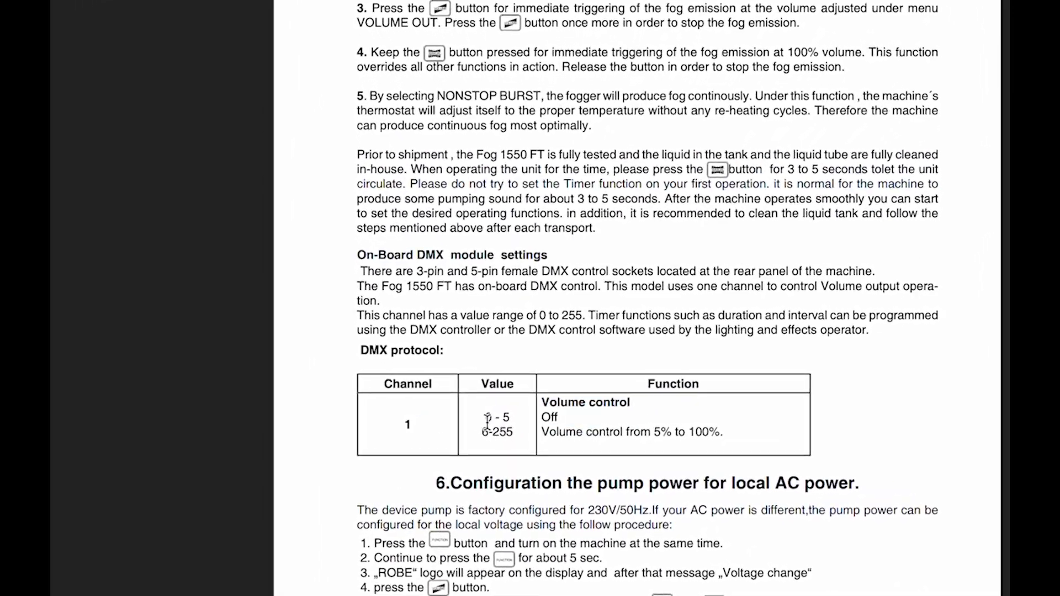
{"action": "left_click_drag", "start_coordinate": [490, 416], "coordinate": [549, 436]}
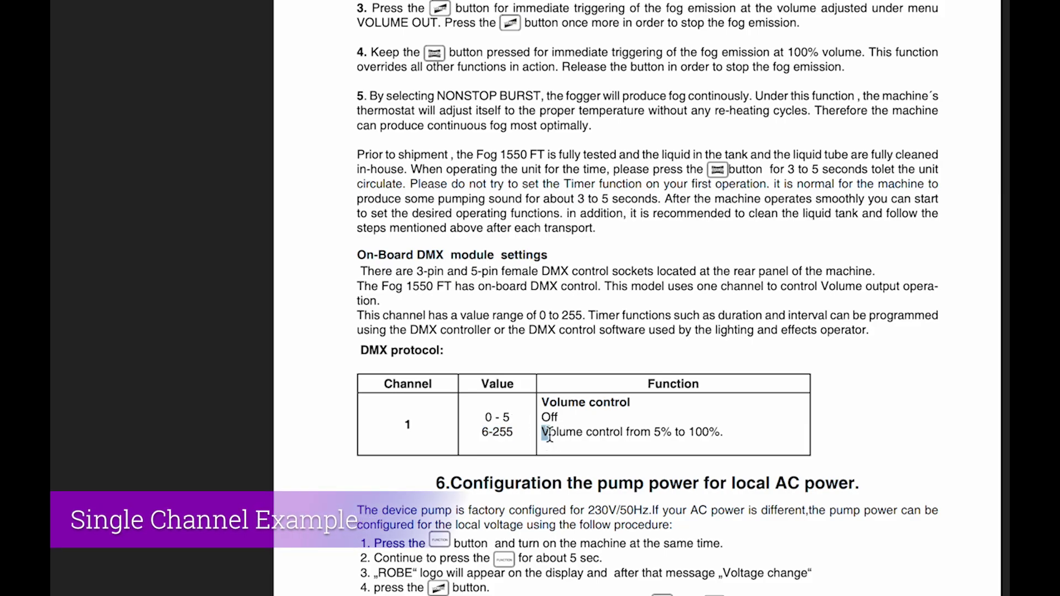
{"action": "left_click", "coordinate": [549, 435]}
{"action": "left_click_drag", "start_coordinate": [641, 434], "coordinate": [722, 435]}
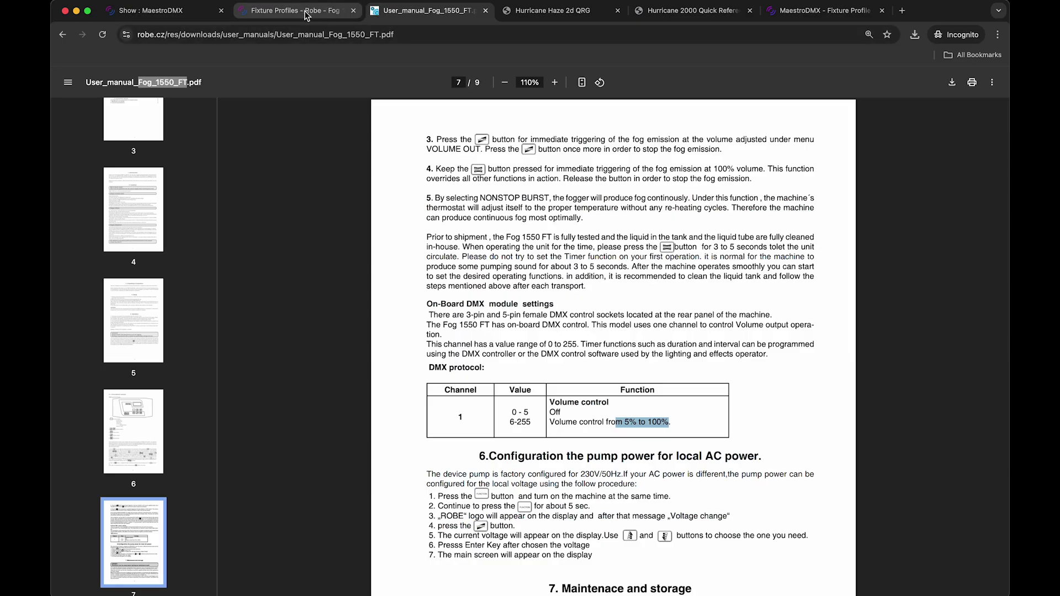
{"action": "left_click", "coordinate": [306, 15]}
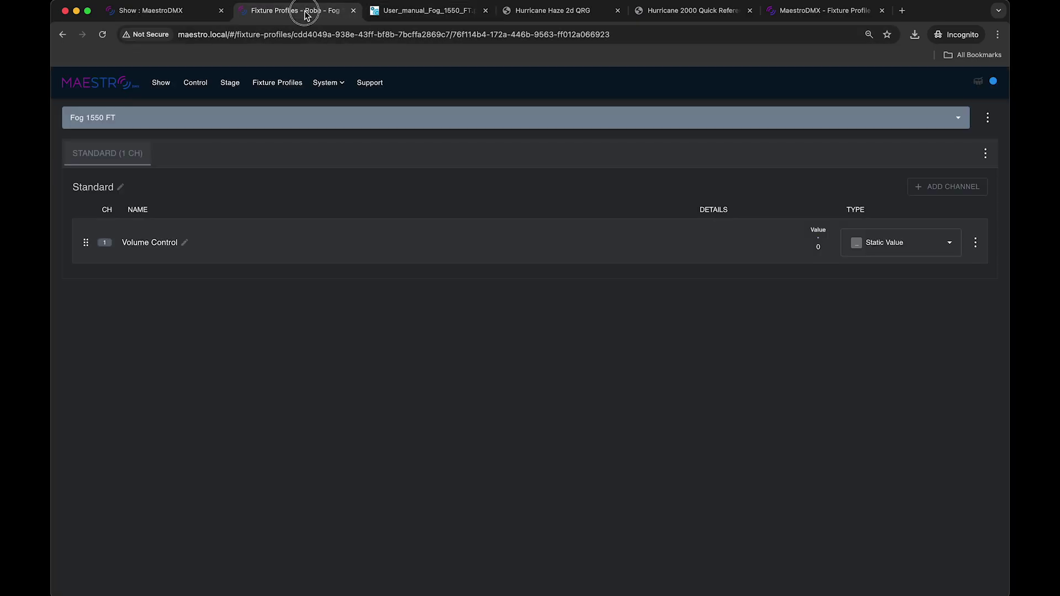
{"action": "left_click", "coordinate": [406, 10]}
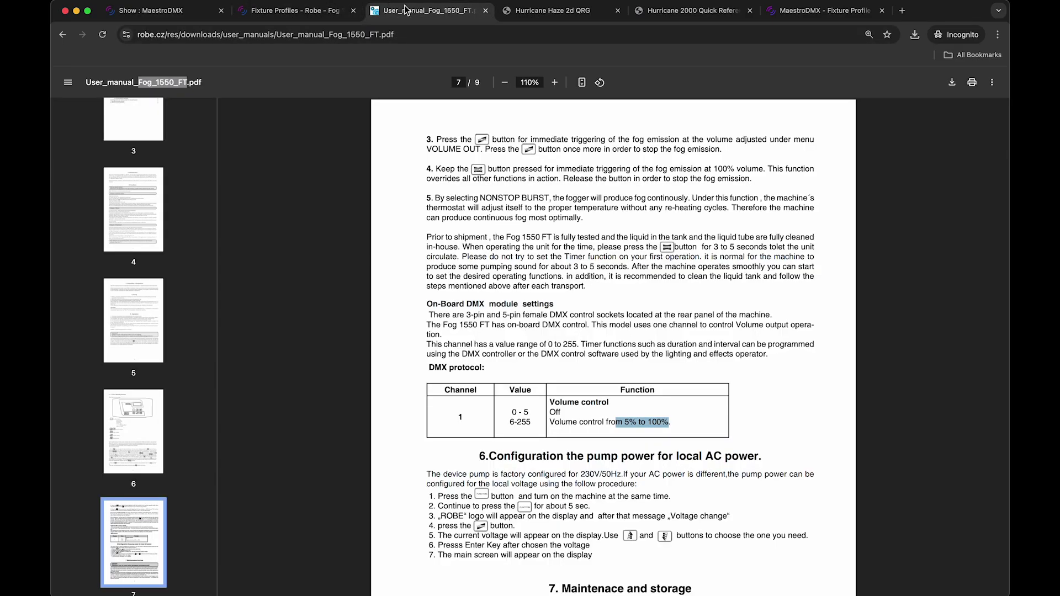
{"action": "left_click", "coordinate": [291, 12]}
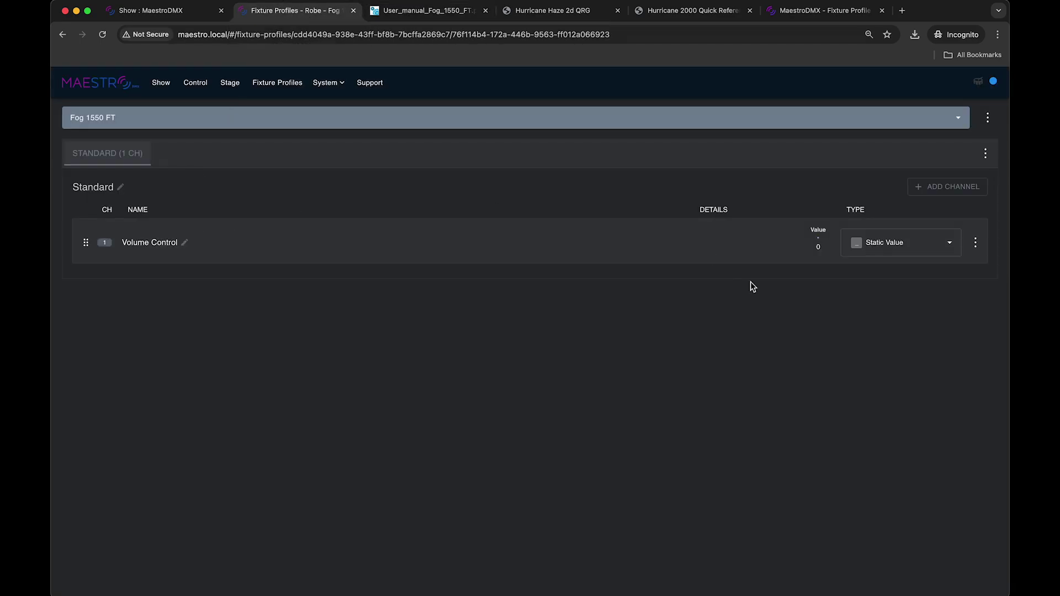
- Set the channel type of the Fog 1550 FT's Volume Control channel to Fog ON/OFF
{"action": "left_click", "coordinate": [890, 240]}
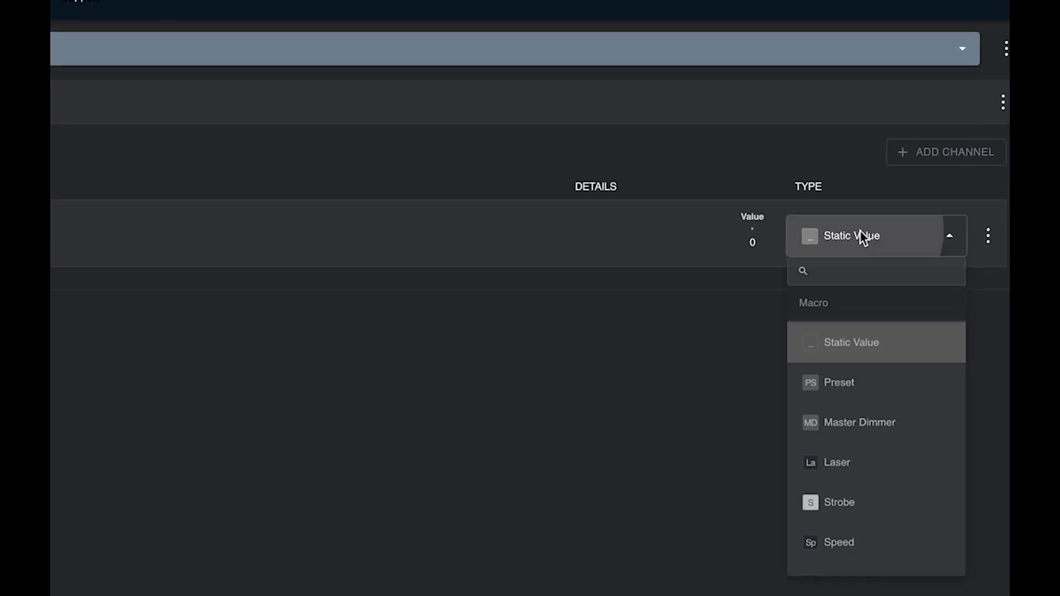
{"action": "left_click", "coordinate": [828, 274]}
{"action": "type", "text": "fog"}
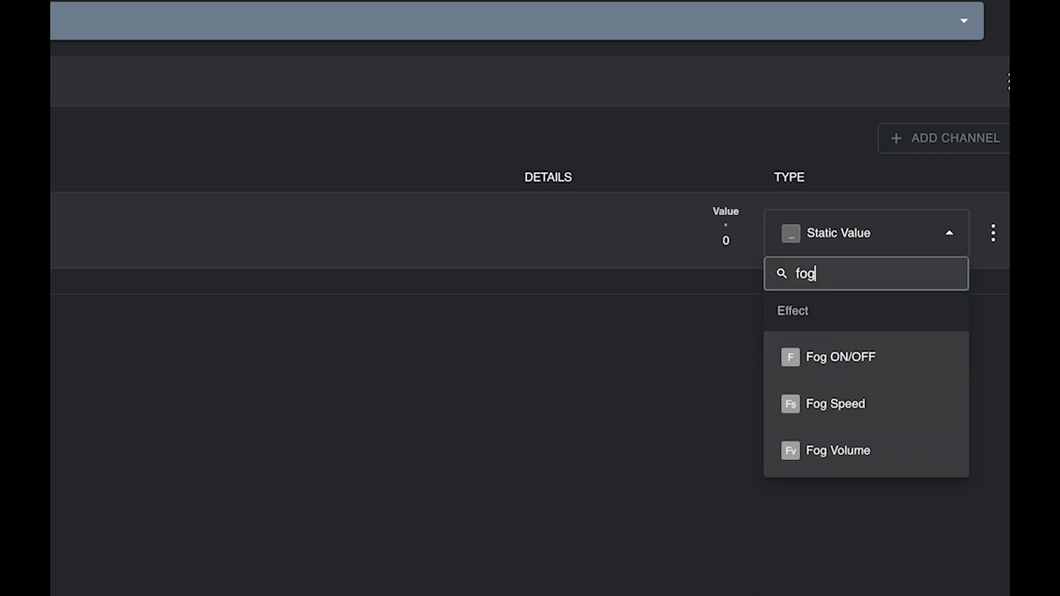
{"action": "left_click", "coordinate": [832, 362]}
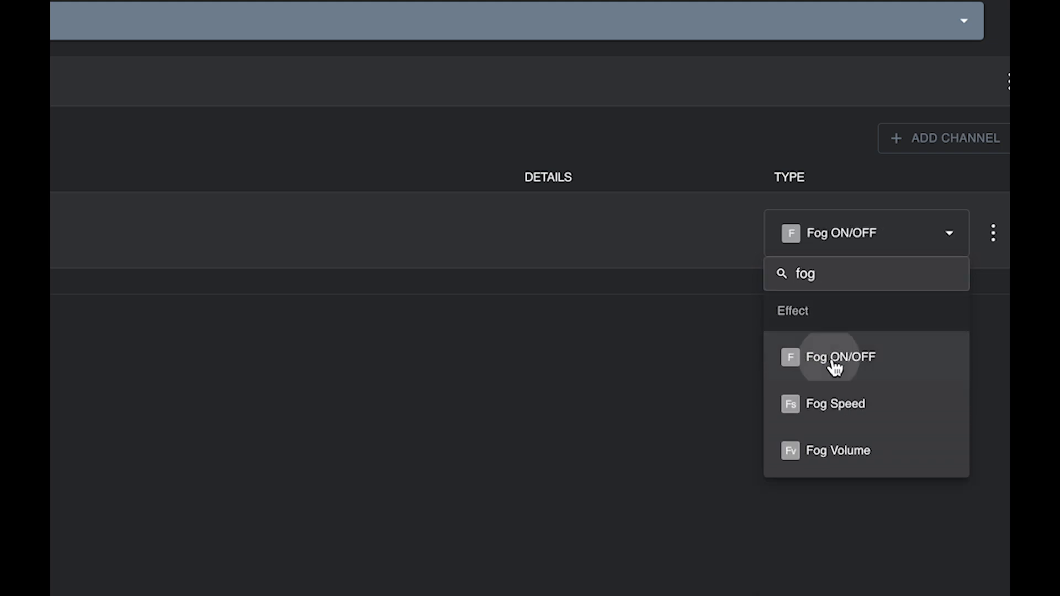
{"action": "left_click", "coordinate": [991, 249]}
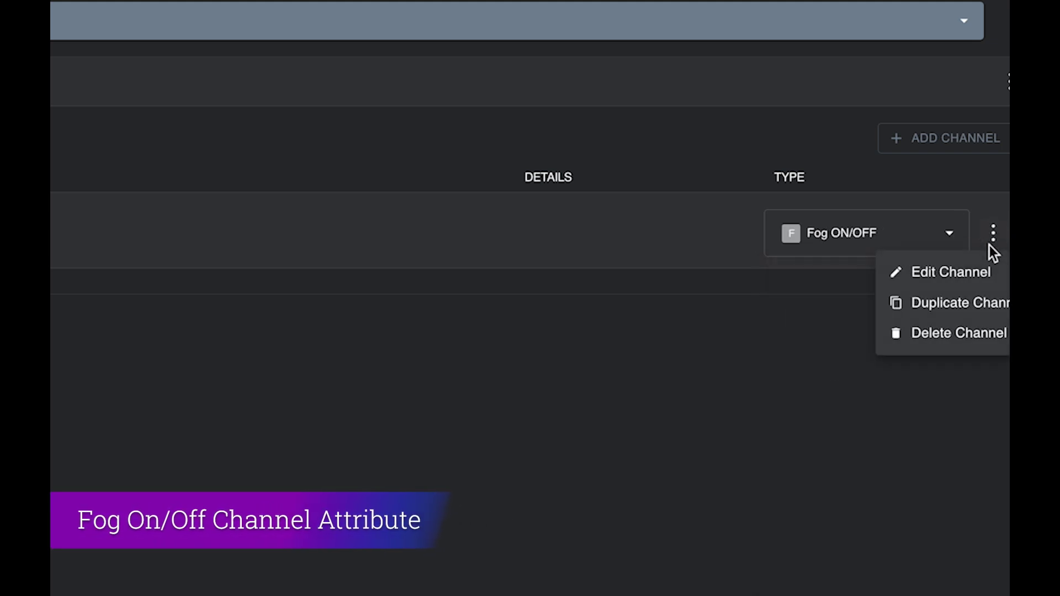
{"action": "left_click", "coordinate": [684, 347]}
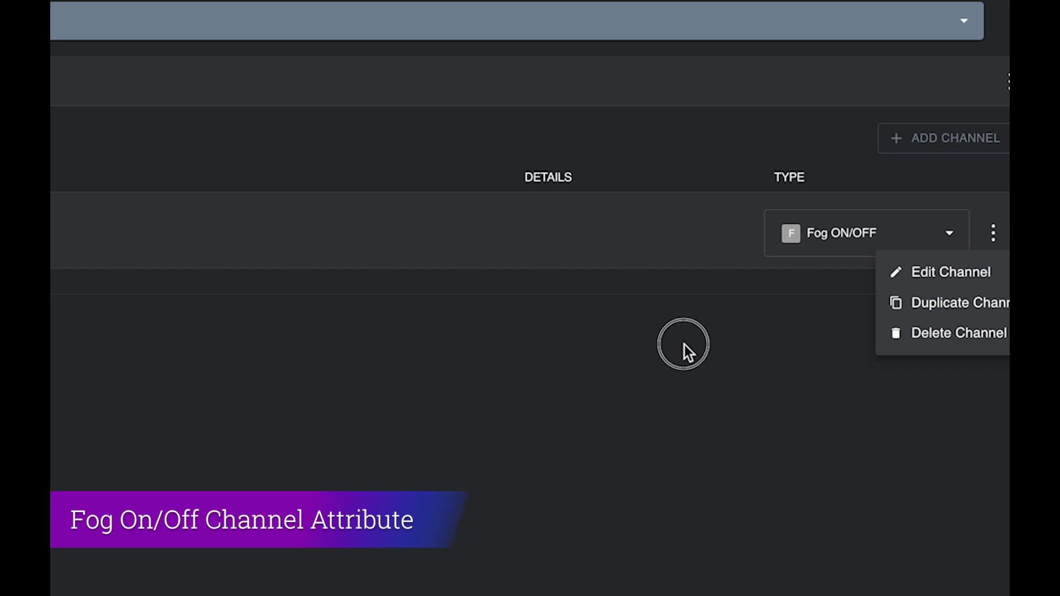
{"action": "left_click", "coordinate": [996, 246]}
{"action": "left_click", "coordinate": [715, 350]}
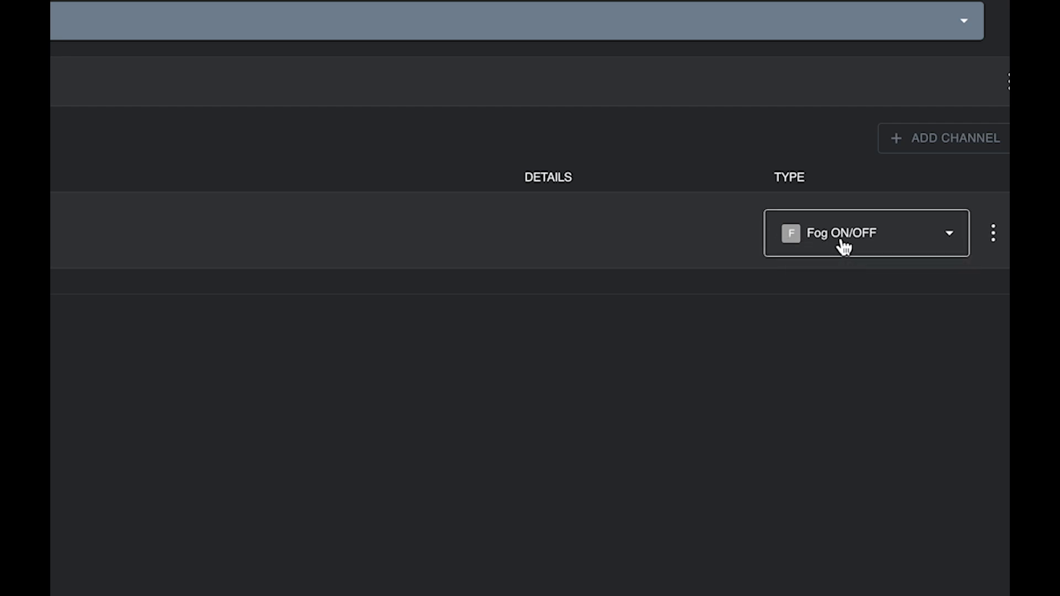
- Open the Volume Control channel for editing and try adjusting its Off Value and On Value
{"action": "left_click", "coordinate": [994, 234]}
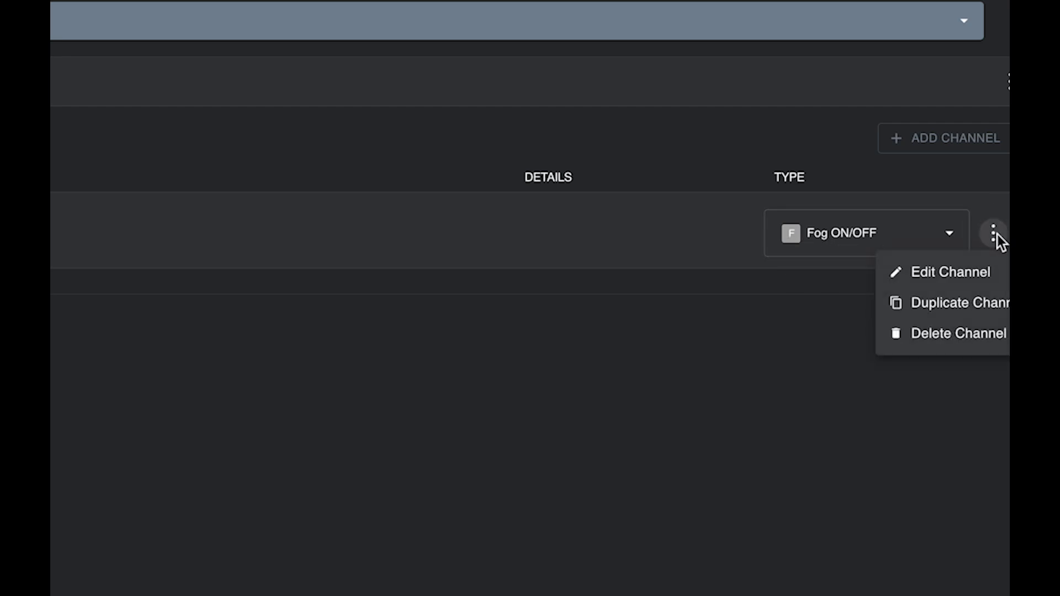
{"action": "left_click", "coordinate": [980, 276]}
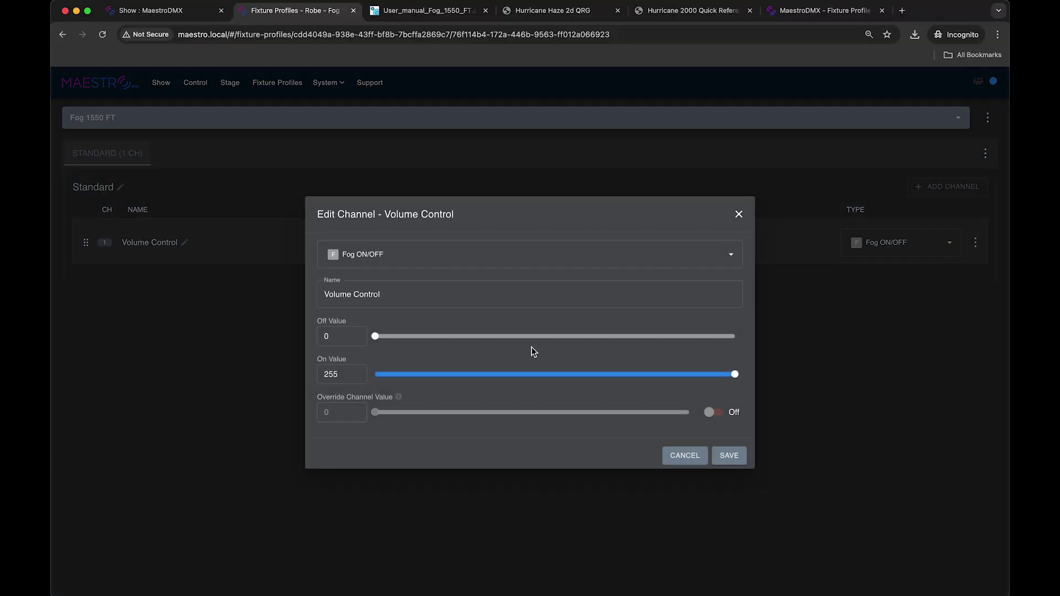
{"action": "mouse_move", "coordinate": [736, 380]}
{"action": "mouse_move", "coordinate": [379, 342]}
{"action": "left_mouse_down"}
{"action": "mouse_move", "coordinate": [390, 339]}
{"action": "mouse_move", "coordinate": [377, 339]}
{"action": "left_mouse_up"}
{"action": "mouse_move", "coordinate": [735, 375]}
{"action": "left_mouse_down"}
{"action": "mouse_move", "coordinate": [617, 374]}
{"action": "mouse_move", "coordinate": [740, 385]}
{"action": "left_mouse_up"}
{"action": "left_click_drag", "start_coordinate": [737, 382], "coordinate": [713, 385]}
{"action": "left_click_drag", "start_coordinate": [713, 374], "coordinate": [744, 376]}
- Change the Volume Control channel's type to Fog Volume and save the channel
{"action": "left_click", "coordinate": [632, 261]}
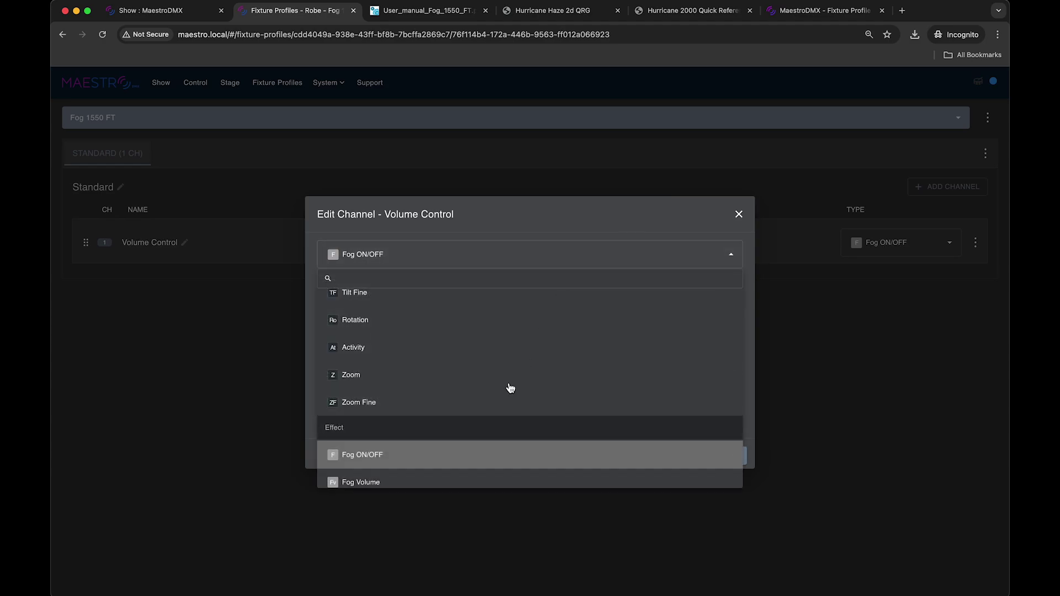
{"action": "scroll", "coordinate": [510, 389], "scroll_direction": "down", "scroll_amount": 2}
{"action": "left_click", "coordinate": [386, 443]}
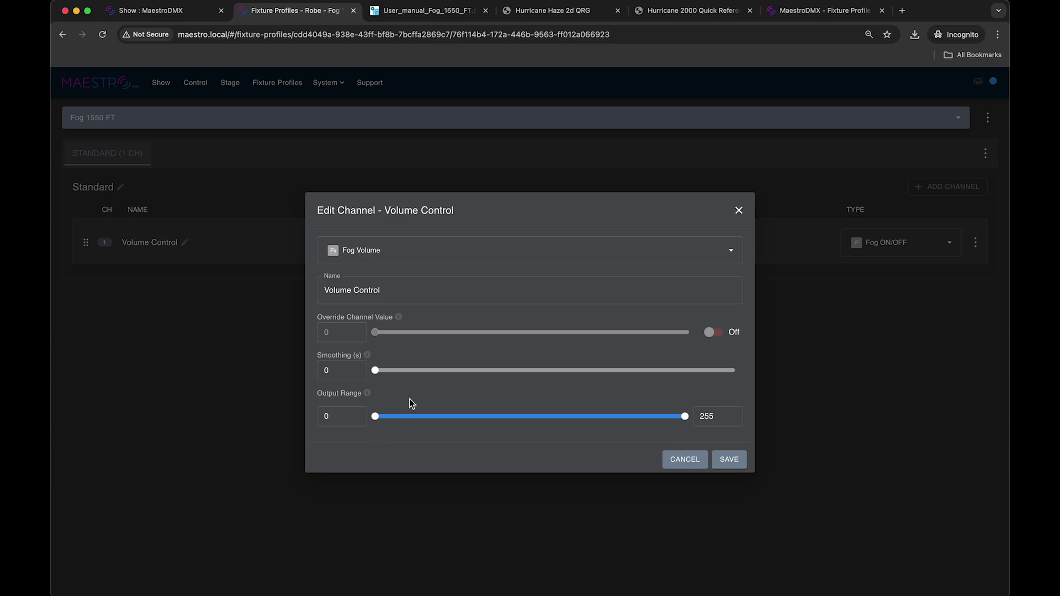
{"action": "left_click", "coordinate": [738, 463]}
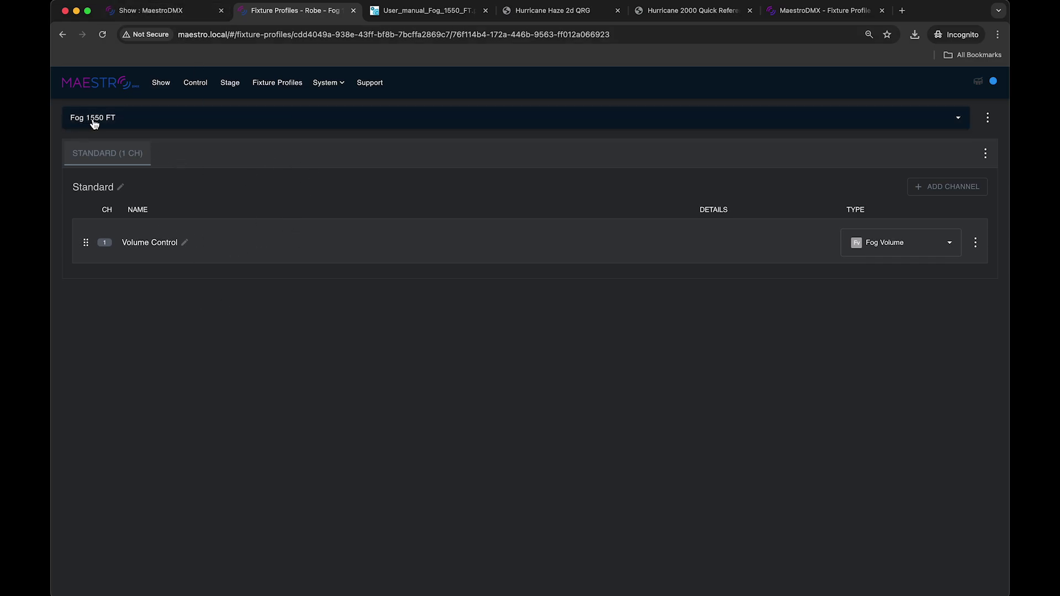
- Return to the show page and set the show's fog volume to 70%
{"action": "left_click", "coordinate": [160, 12]}
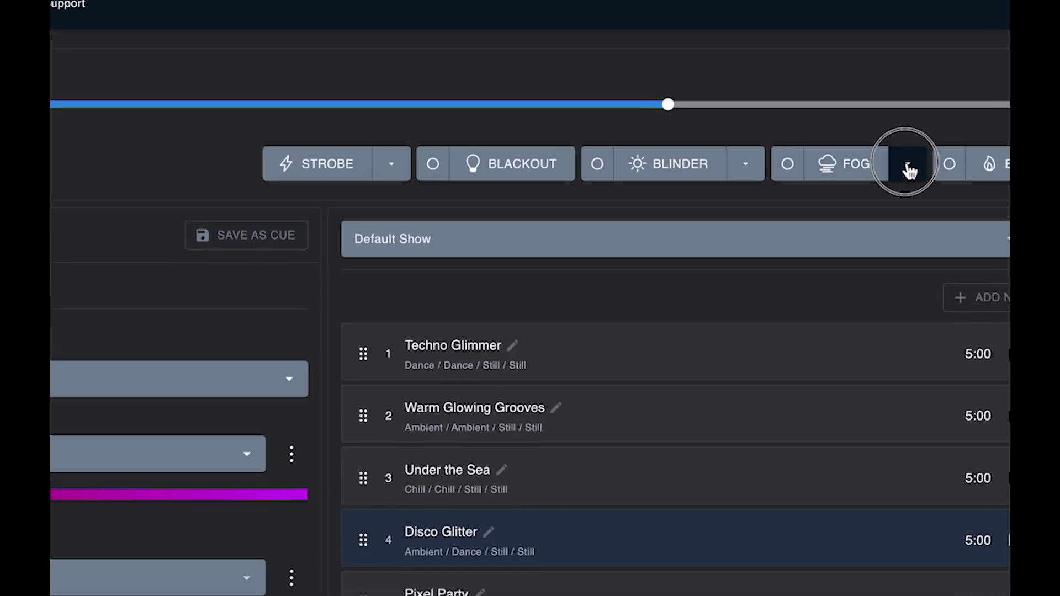
{"action": "left_click", "coordinate": [909, 171]}
{"action": "mouse_move", "coordinate": [852, 227]}
{"action": "left_mouse_down"}
{"action": "mouse_move", "coordinate": [819, 236]}
{"action": "mouse_move", "coordinate": [893, 235]}
{"action": "mouse_move", "coordinate": [791, 240]}
{"action": "mouse_move", "coordinate": [853, 240]}
{"action": "left_mouse_up"}
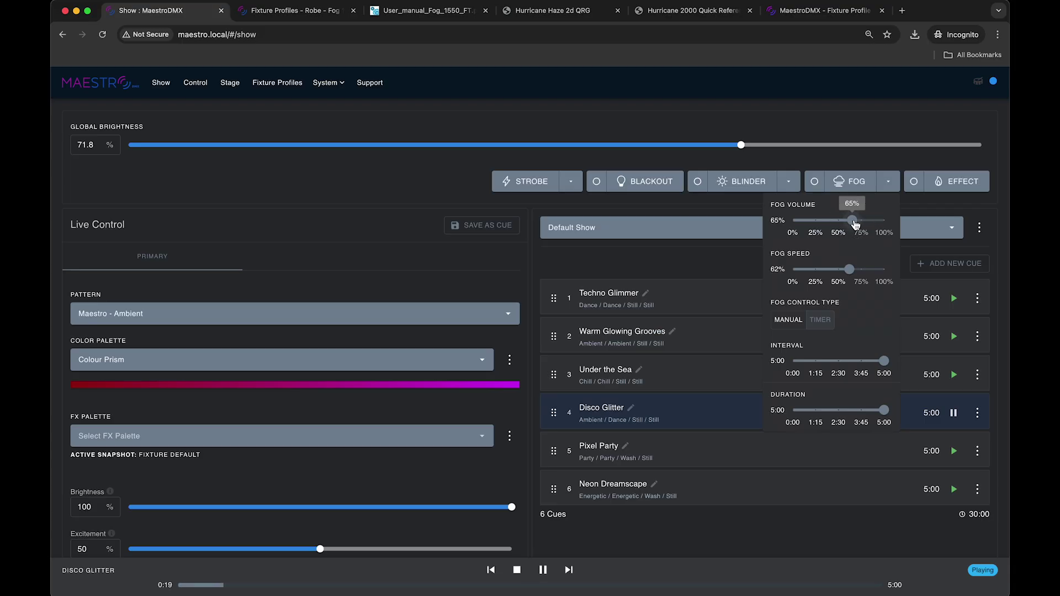
{"action": "left_click_drag", "start_coordinate": [856, 224], "coordinate": [860, 224]}
{"action": "left_click", "coordinate": [820, 129]}
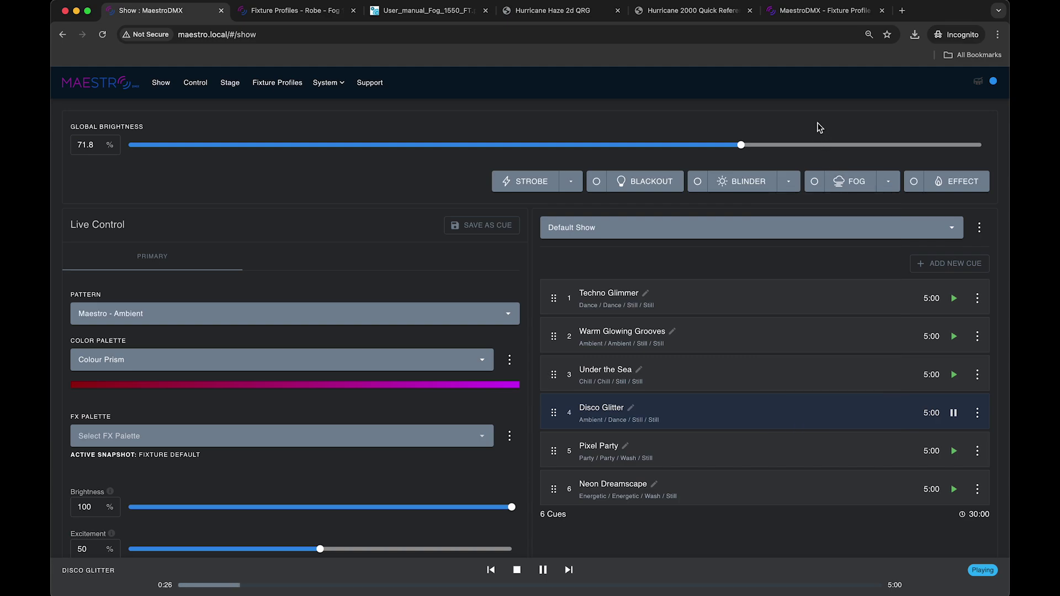
- Revisit the online fixture profile search, and create a fixture profile named "My random fog fixture" with manufacturer Unknown
{"action": "left_click", "coordinate": [823, 11]}
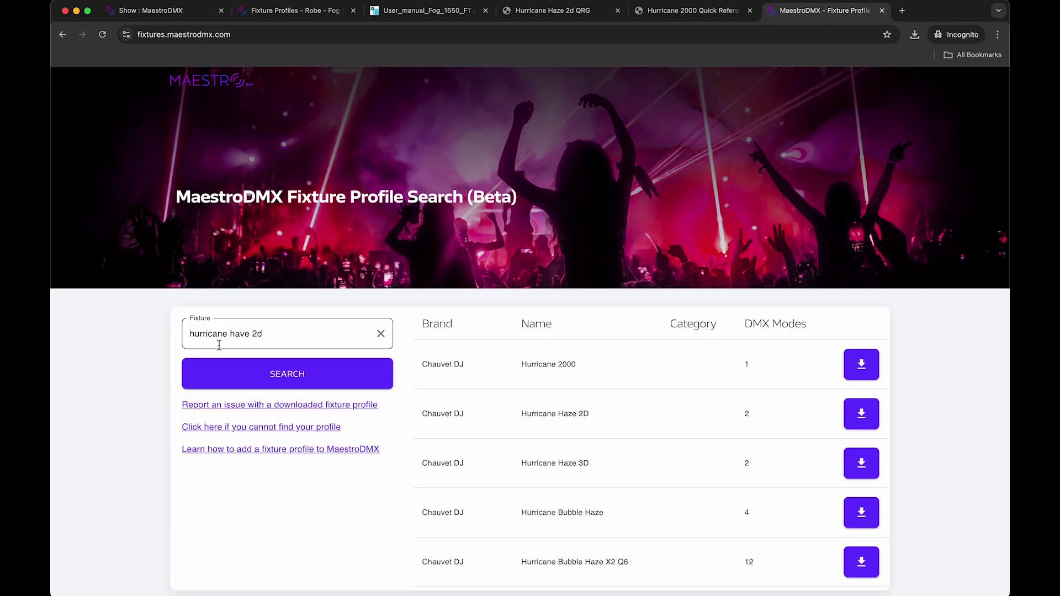
{"action": "left_click", "coordinate": [288, 16]}
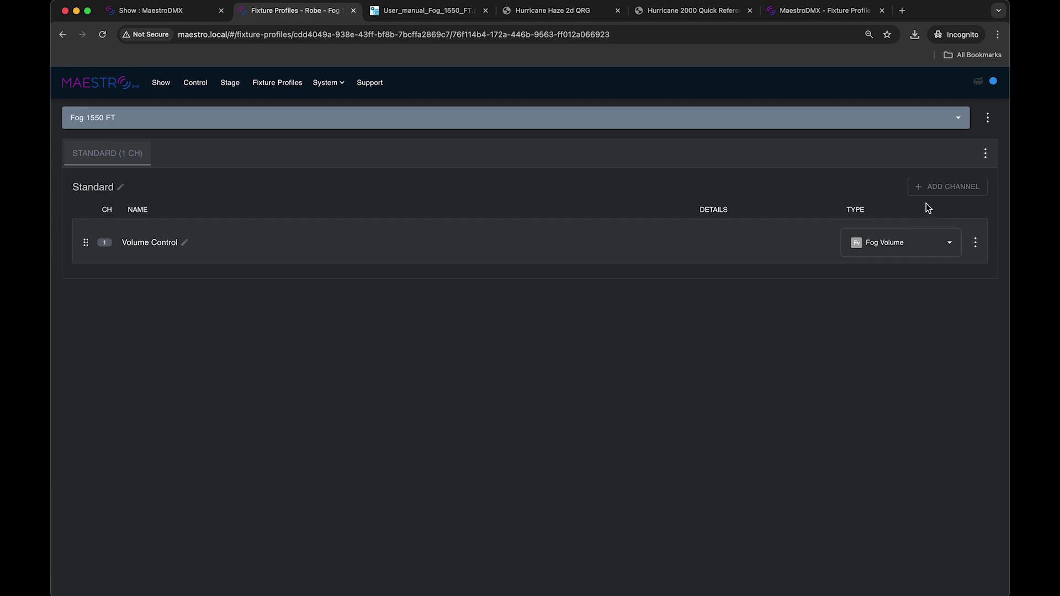
{"action": "left_click", "coordinate": [989, 118]}
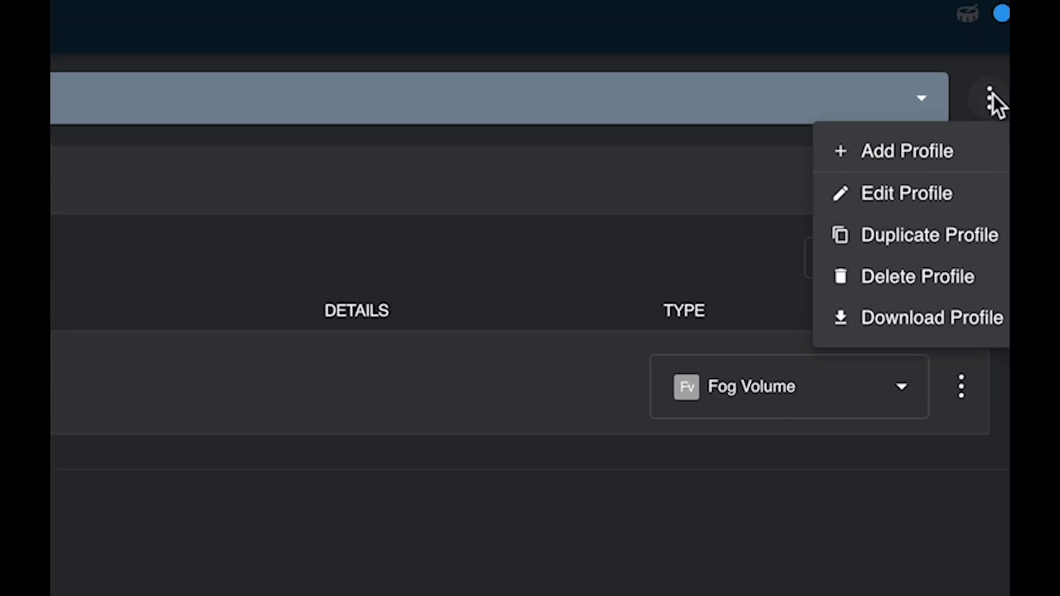
{"action": "left_click", "coordinate": [930, 150]}
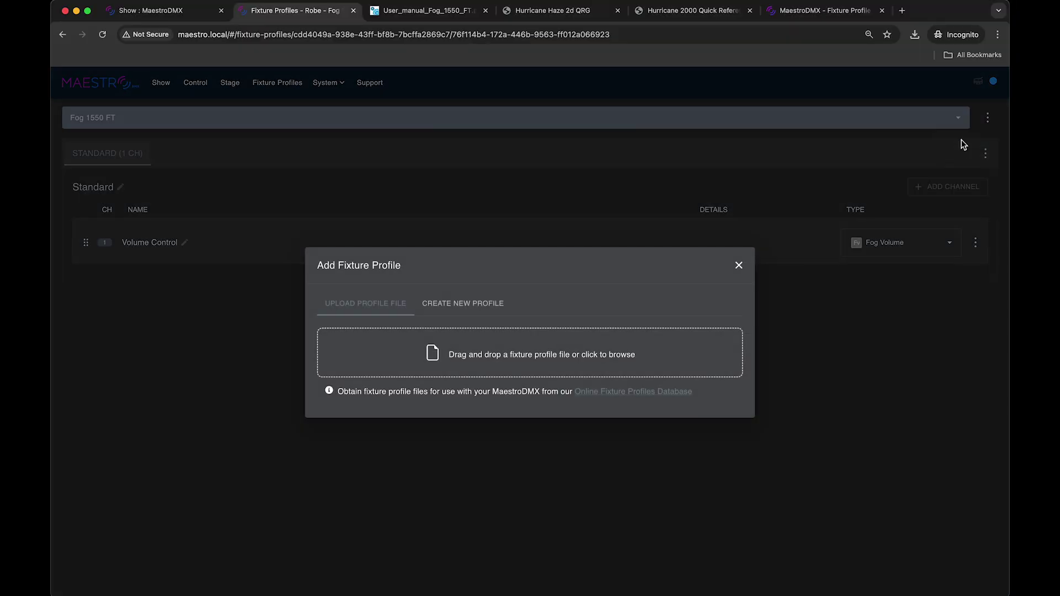
{"action": "left_click", "coordinate": [466, 305]}
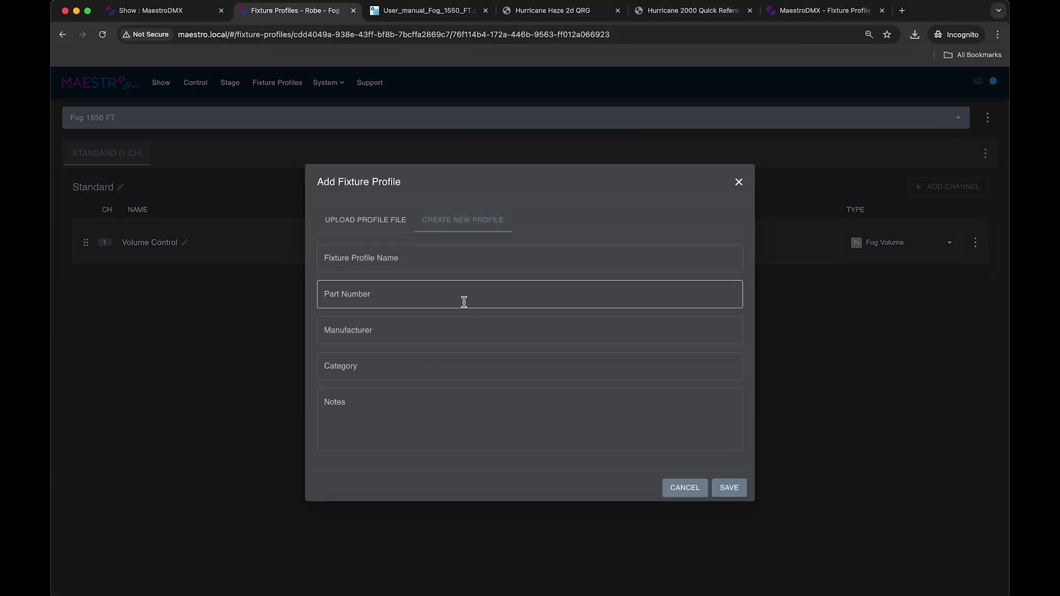
{"action": "left_click", "coordinate": [389, 259]}
{"action": "type", "text": "My random fog fixture"}
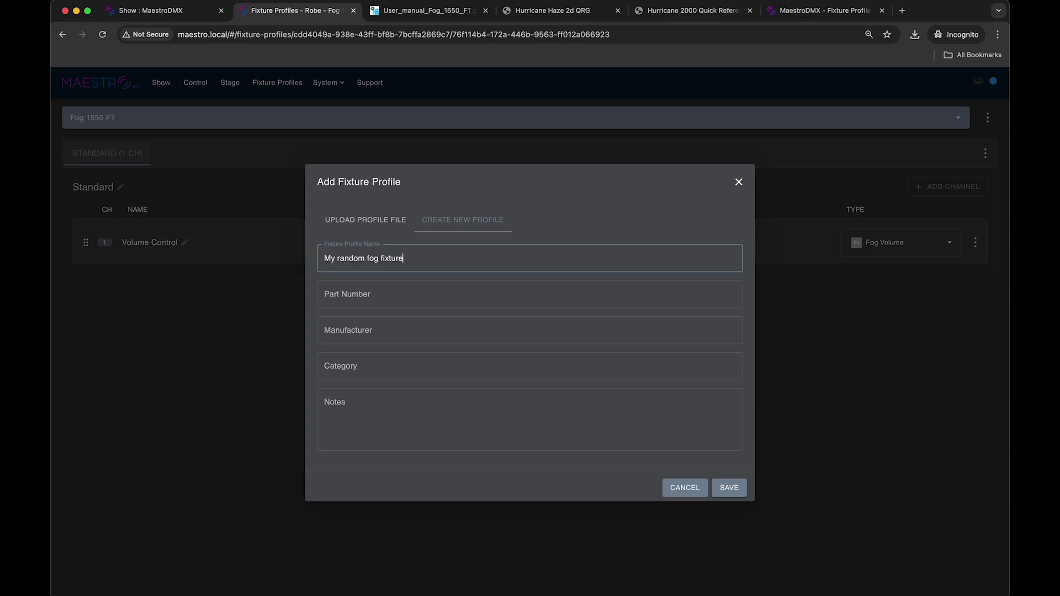
{"action": "left_click", "coordinate": [364, 336]}
{"action": "type", "text": "unk"}
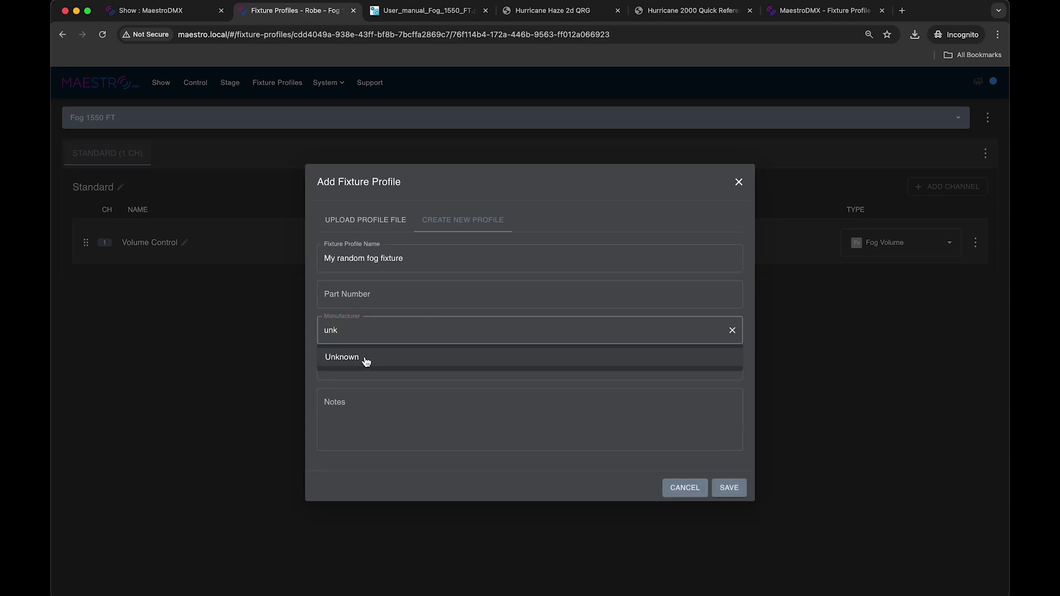
{"action": "left_click", "coordinate": [365, 359]}
{"action": "left_click", "coordinate": [729, 488]}
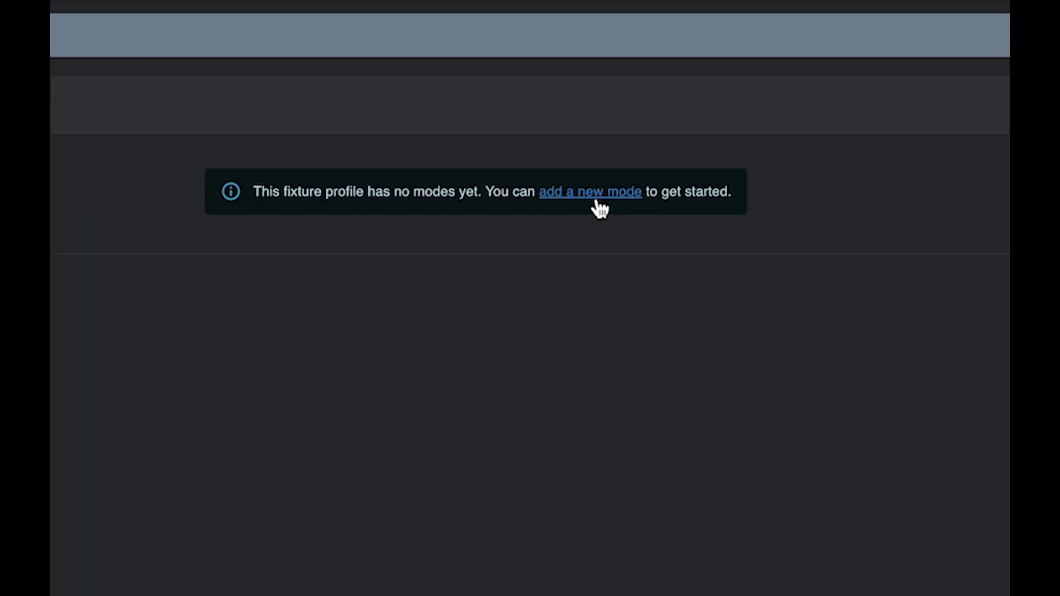
- Add a mode named "one" with 1 channel to the My random fog fixture profile
{"action": "left_click", "coordinate": [582, 193]}
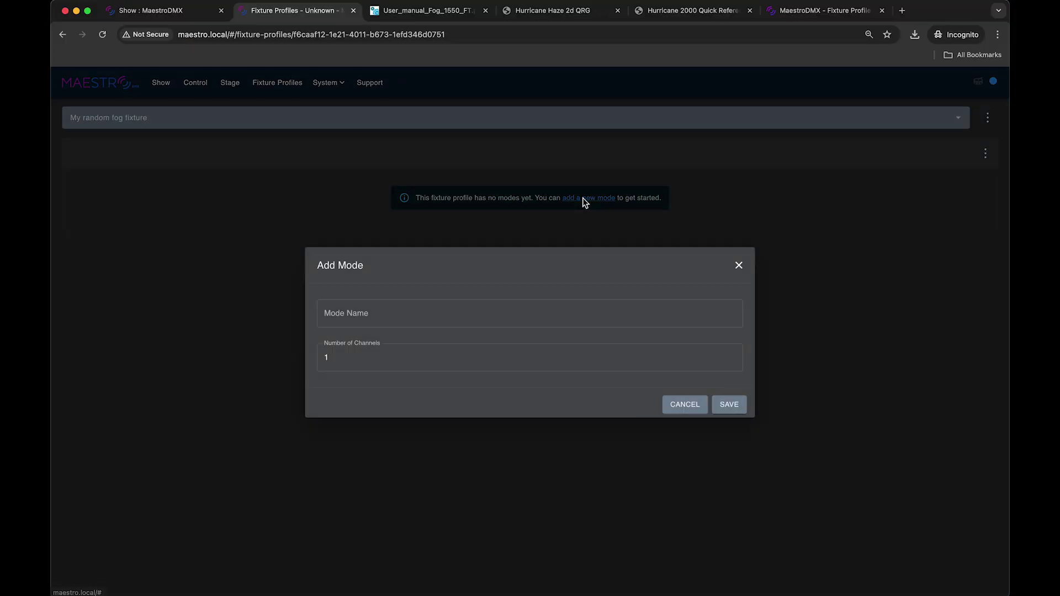
{"action": "left_click", "coordinate": [335, 355]}
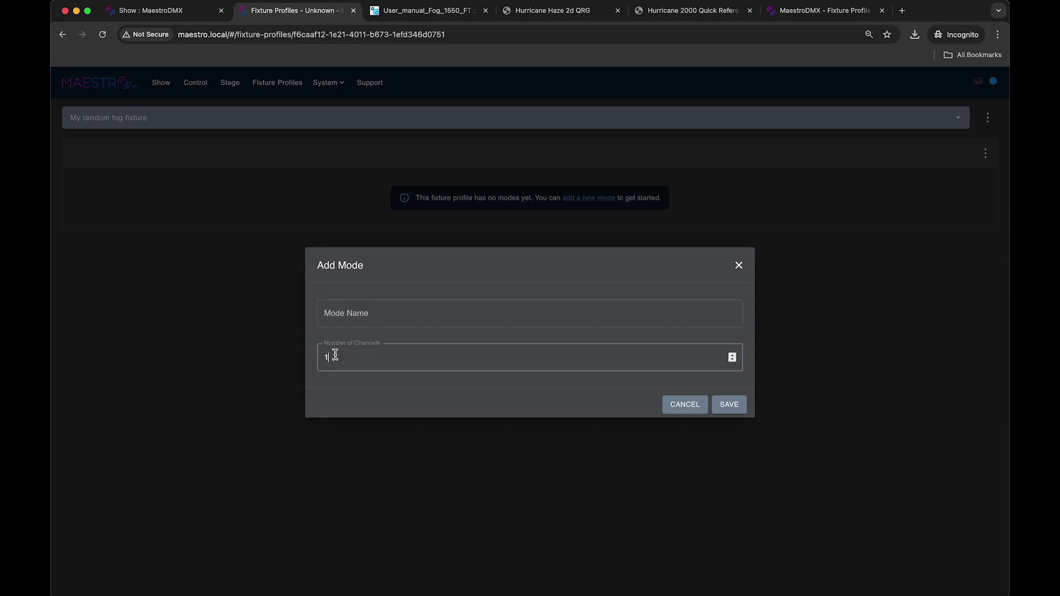
{"action": "left_click", "coordinate": [355, 314]}
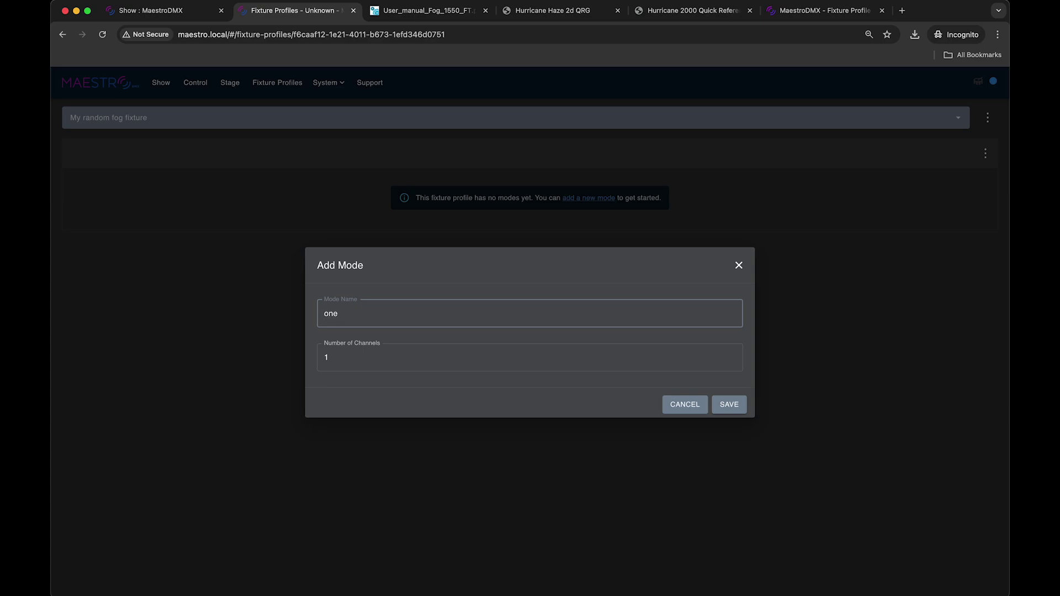
{"action": "type", "text": "one"}
{"action": "left_click", "coordinate": [729, 410]}
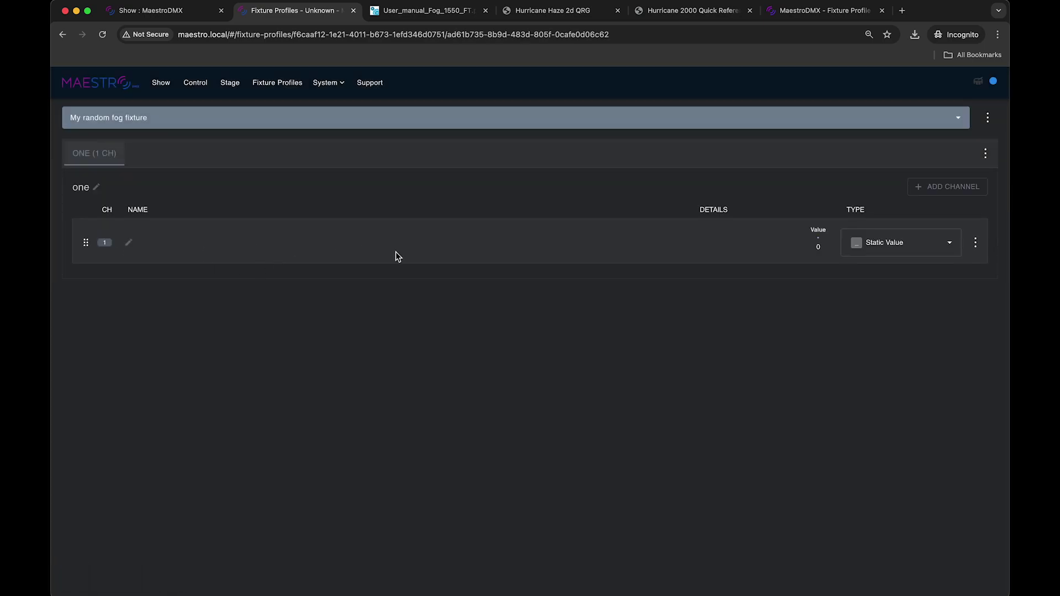
- Name channel 1 of mode one "fog volume" and set its type to Fog Volume
{"action": "left_click", "coordinate": [130, 243]}
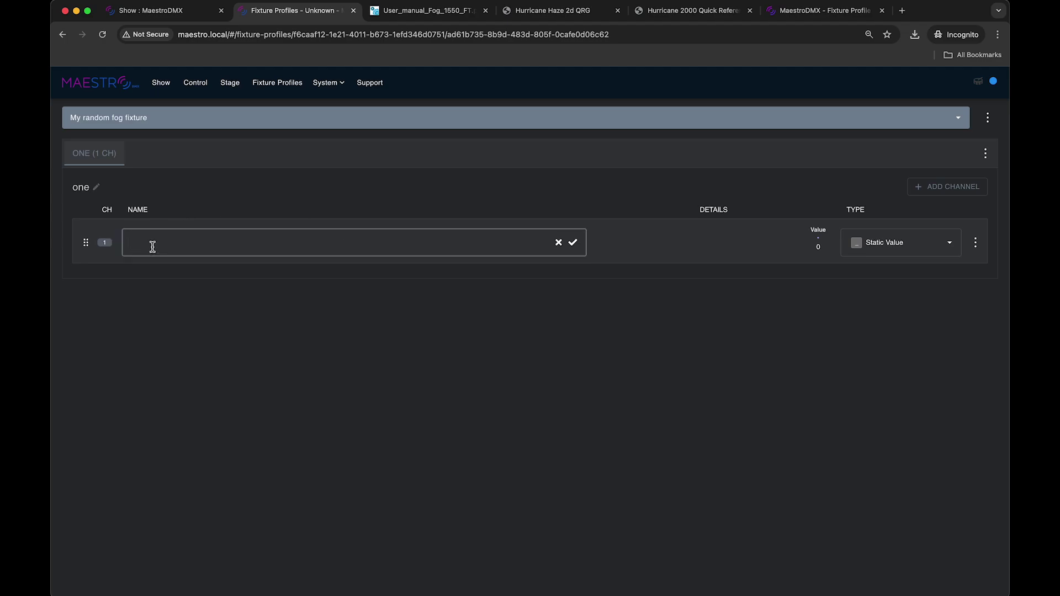
{"action": "type", "text": "fon"}
{"action": "key", "text": "Return"}
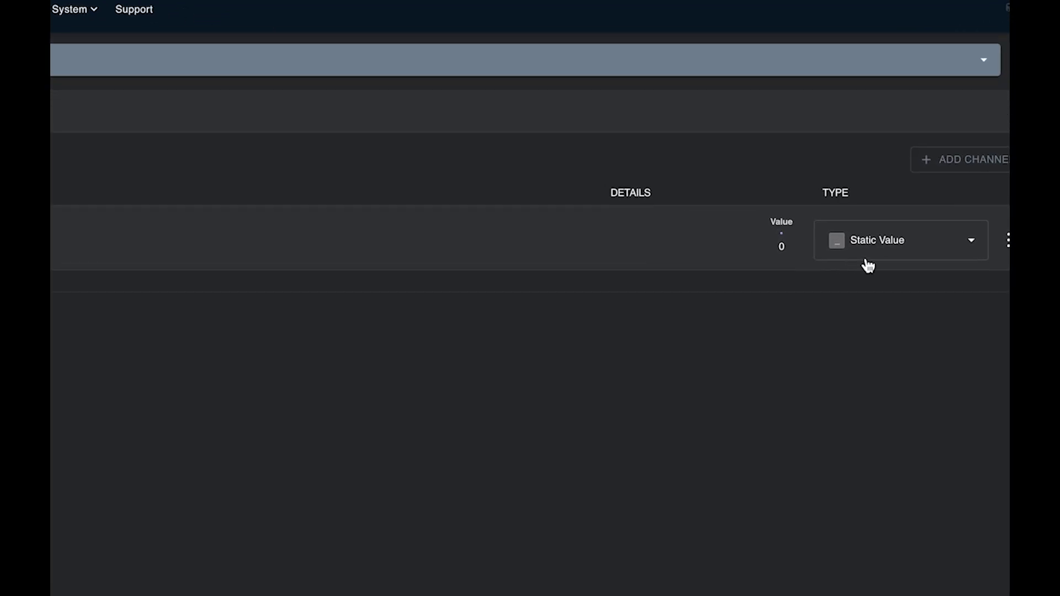
{"action": "left_click", "coordinate": [878, 243]}
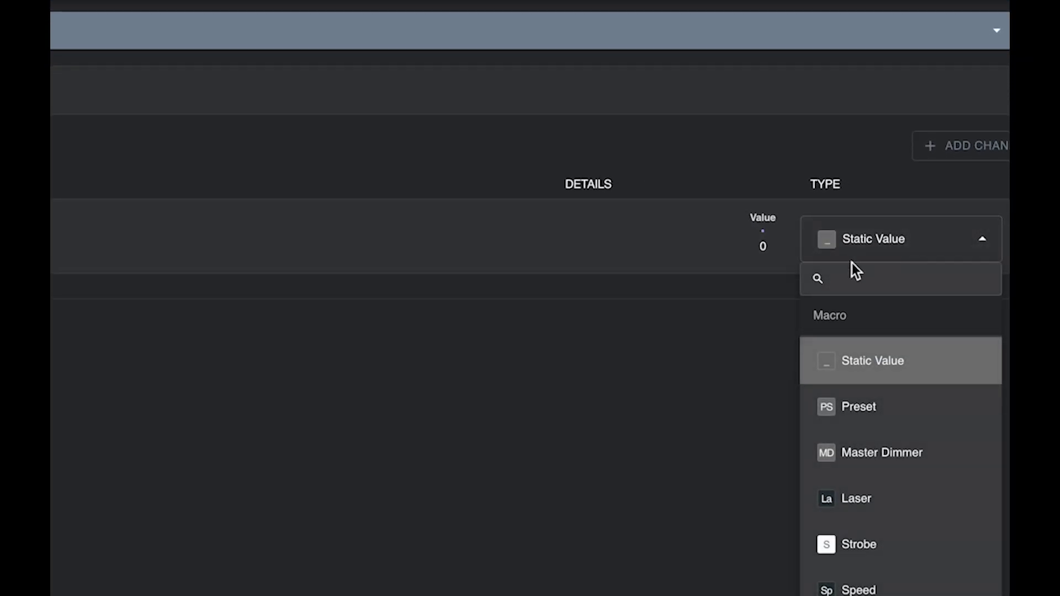
{"action": "left_click", "coordinate": [847, 277]}
{"action": "type", "text": "fog"}
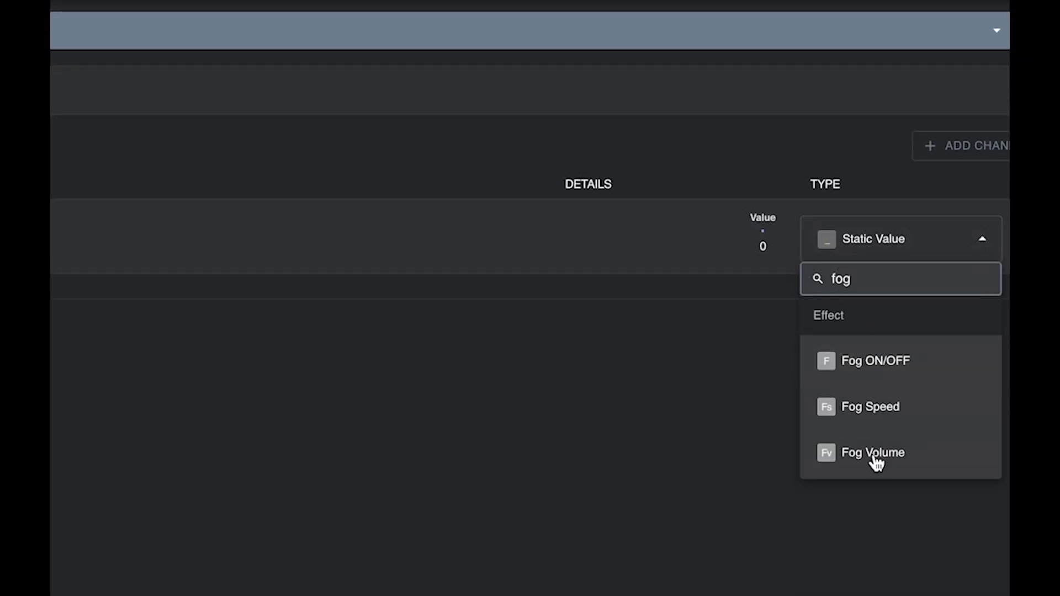
{"action": "left_click", "coordinate": [873, 456]}
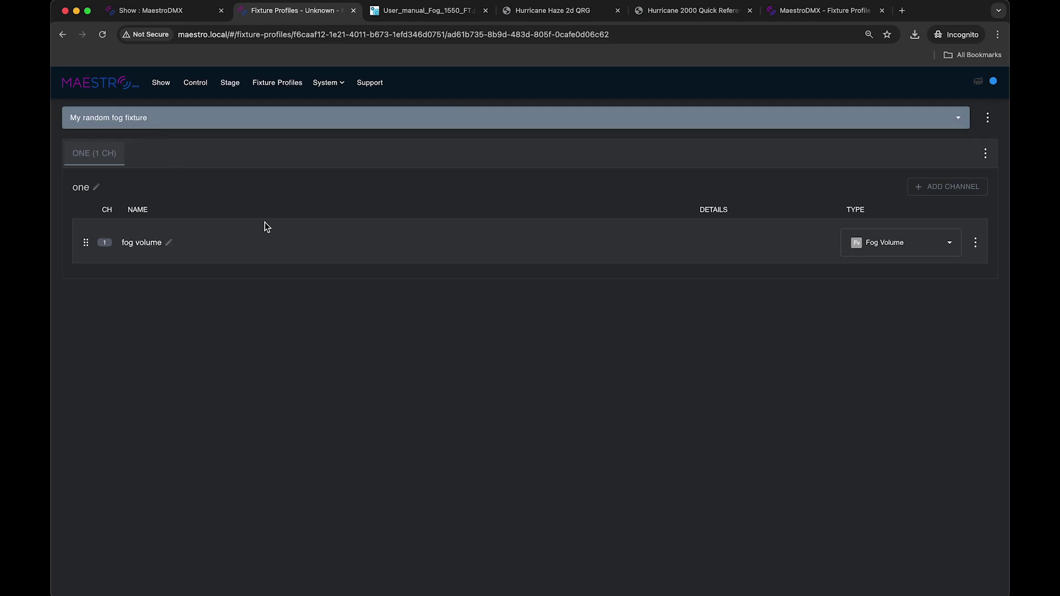
- Return to the show page, fire a manual burst of fog, and switch continuous fog output on and off again
{"action": "left_click", "coordinate": [160, 11]}
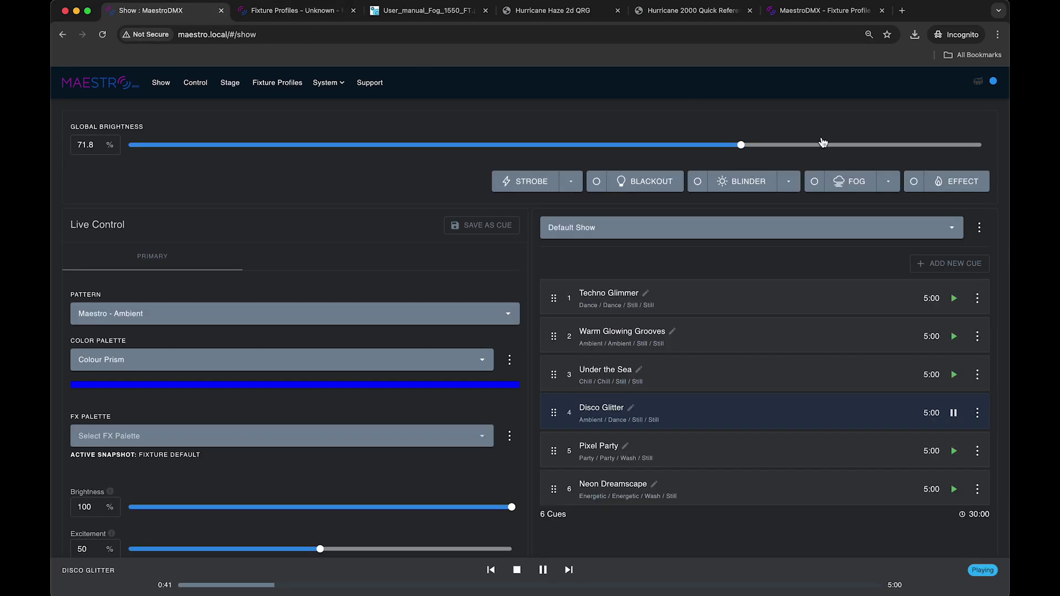
{"action": "left_click", "coordinate": [852, 185]}
{"action": "left_click", "coordinate": [816, 183]}
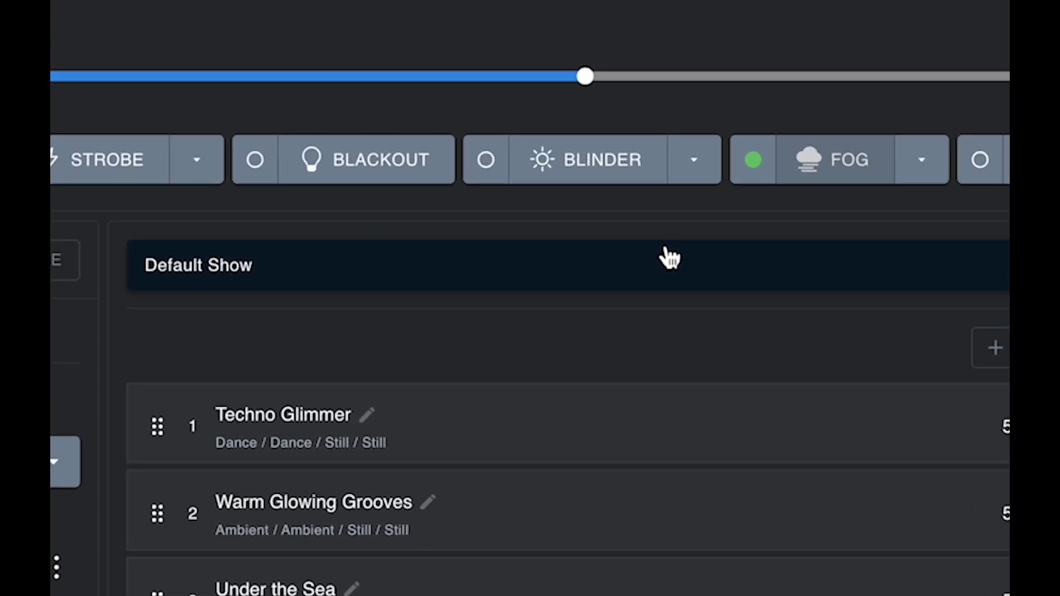
{"action": "left_click", "coordinate": [755, 166]}
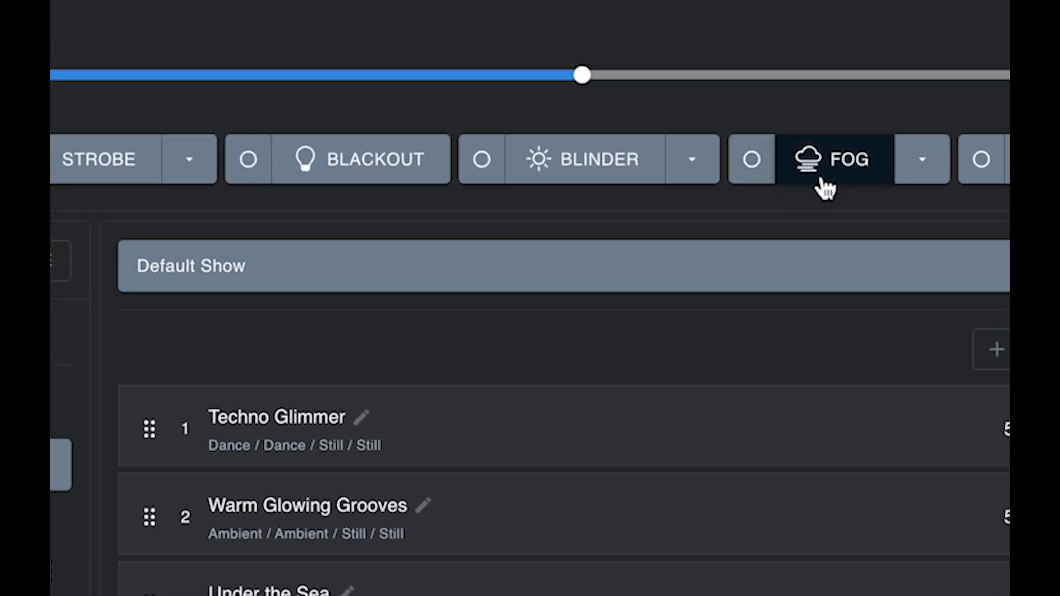
- Set the show's fog volume to 85% and fire a manual burst of fog
{"action": "left_click", "coordinate": [929, 164]}
{"action": "mouse_move", "coordinate": [865, 270]}
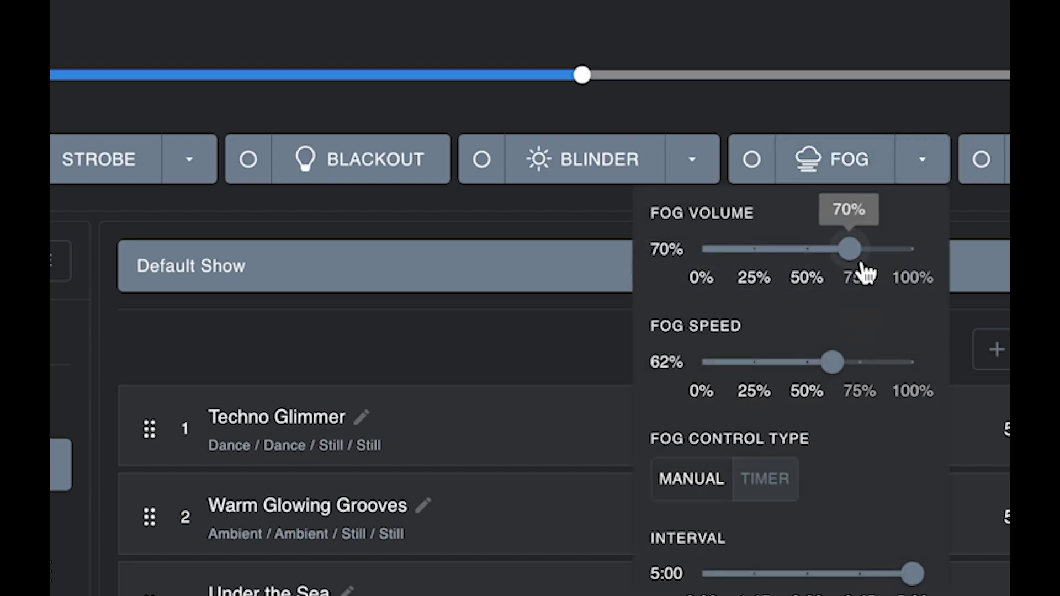
{"action": "left_click_drag", "start_coordinate": [863, 266], "coordinate": [886, 258]}
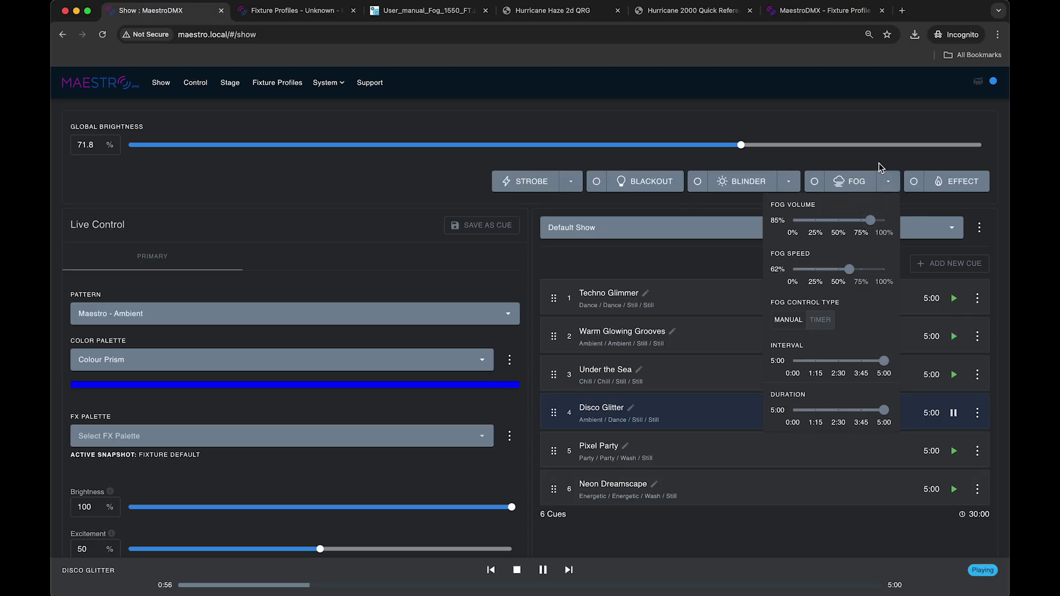
{"action": "left_click", "coordinate": [879, 164]}
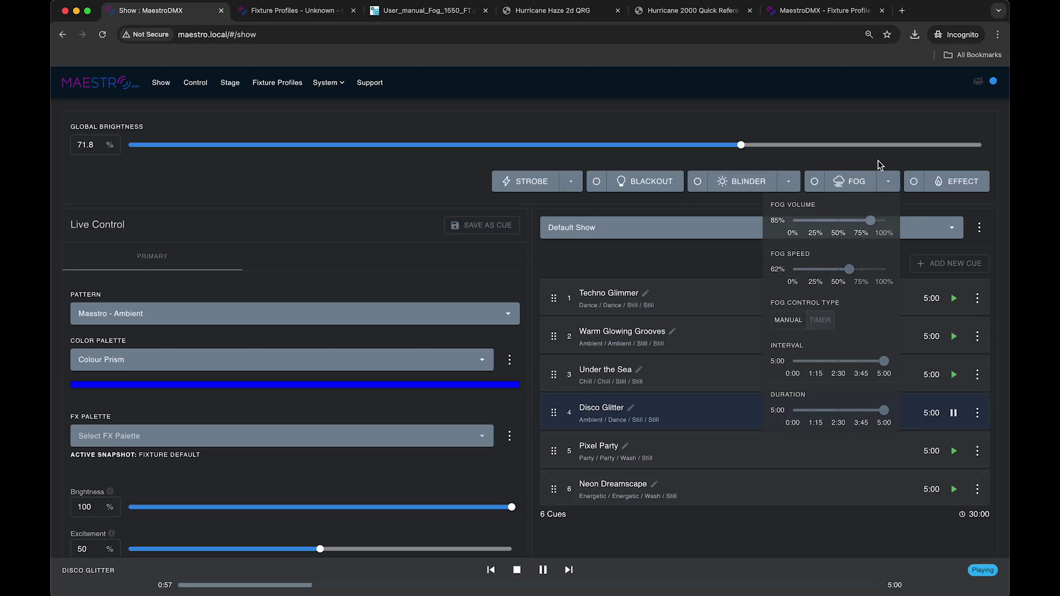
{"action": "left_click", "coordinate": [856, 185]}
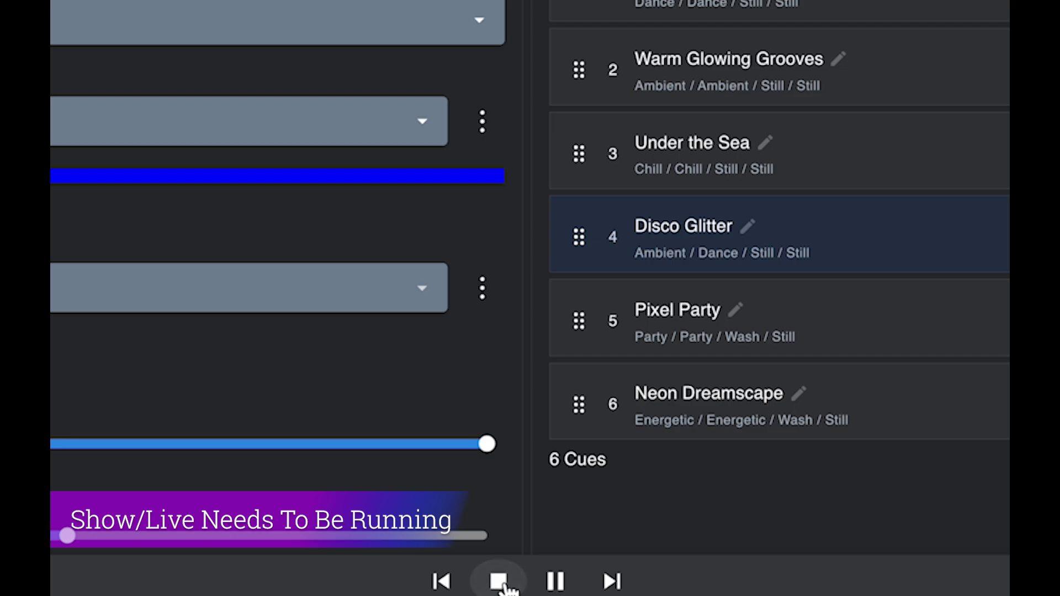
- Stop the Disco Glitter cue to test the fog and blinder triggers without playback, and restart the cue
{"action": "left_click", "coordinate": [516, 574]}
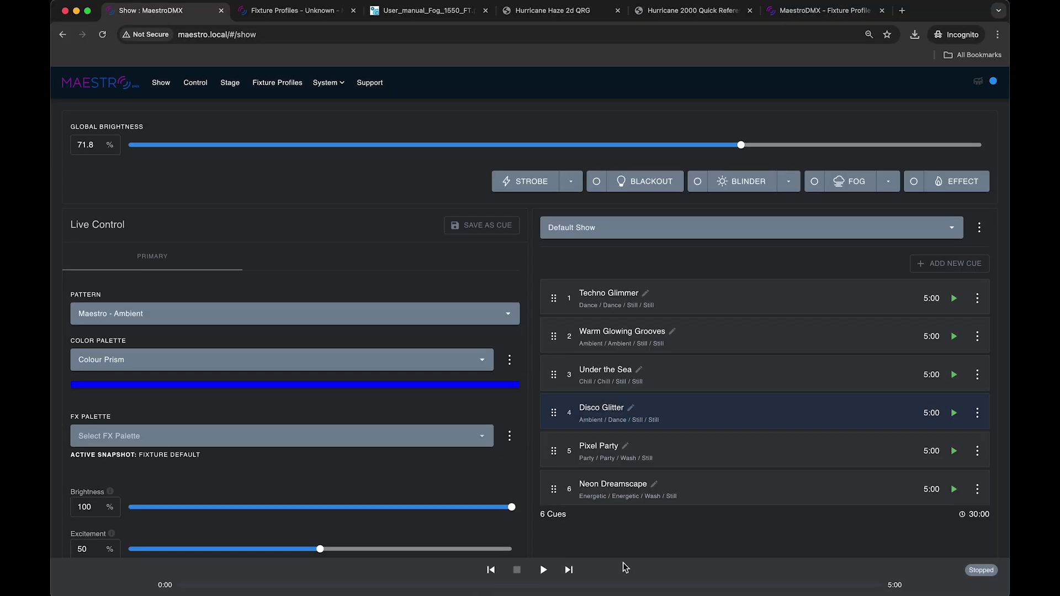
{"action": "left_click", "coordinate": [853, 183]}
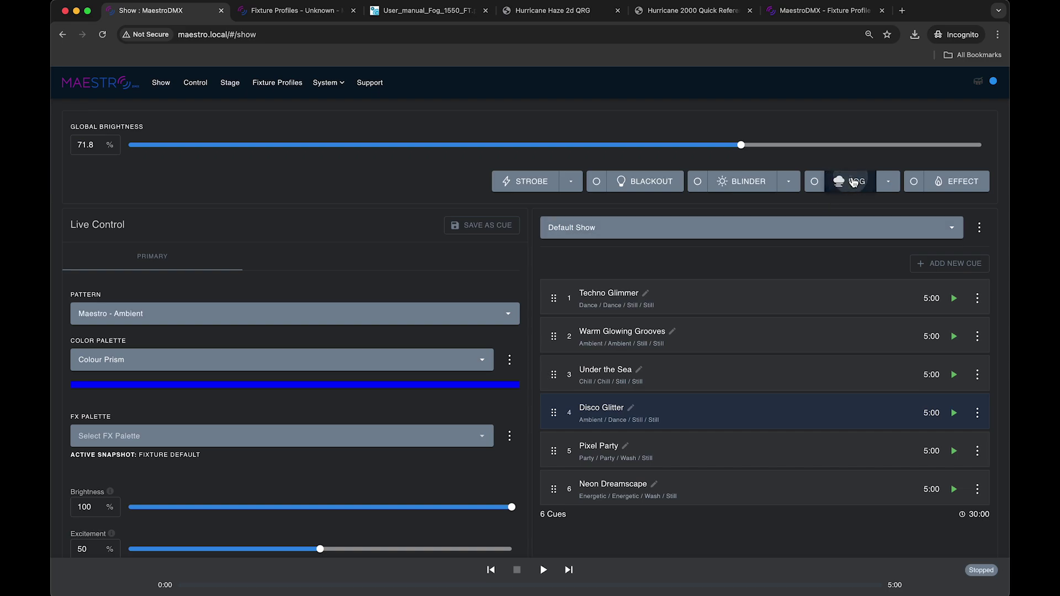
{"action": "double_click", "coordinate": [735, 181]}
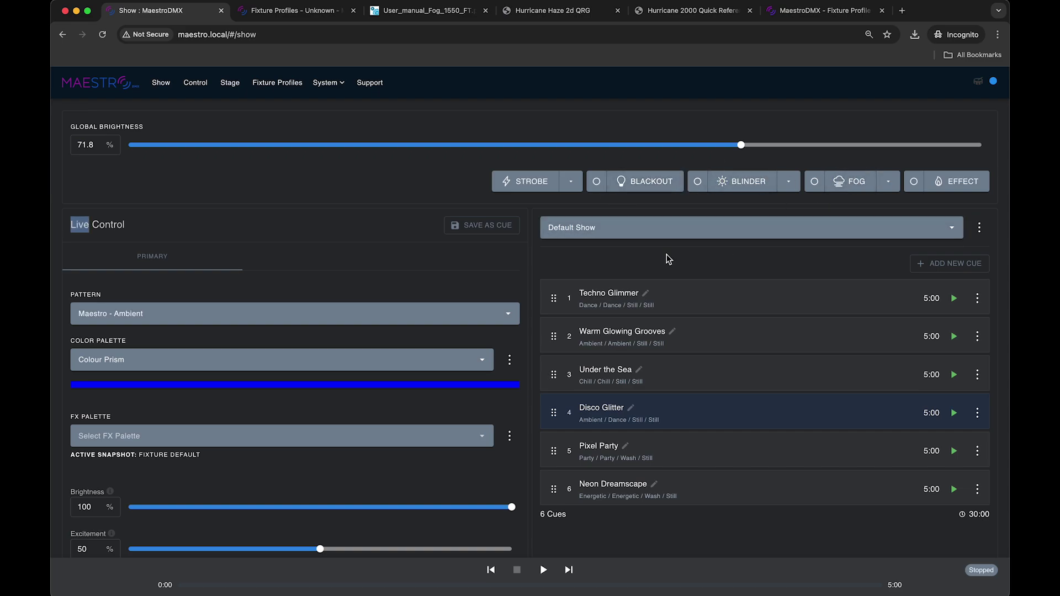
{"action": "left_click", "coordinate": [543, 571]}
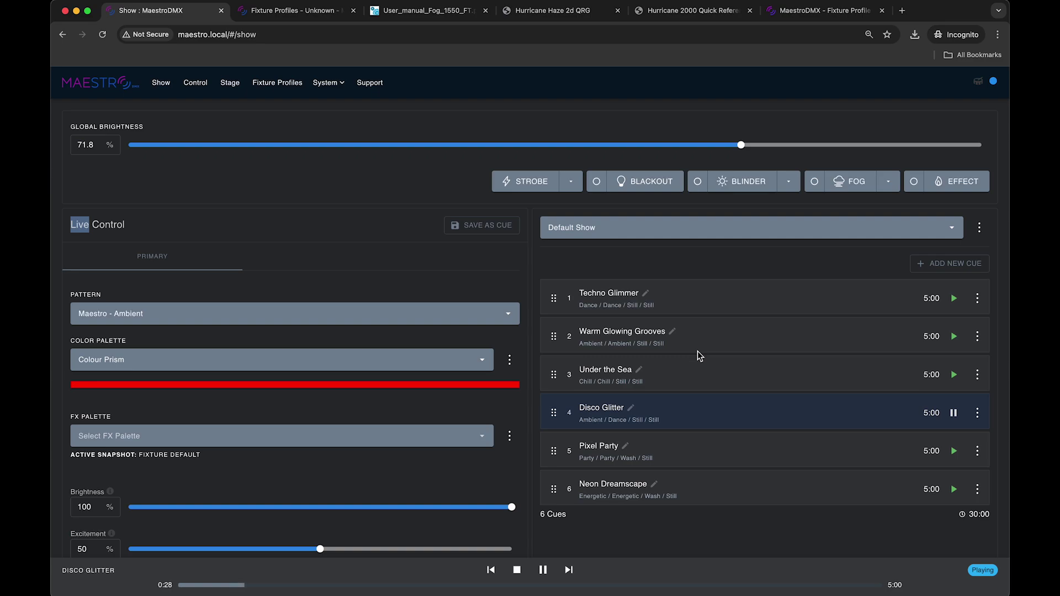
- Trigger fog while the cue is playing and set the show's fog volume to 54%
{"action": "left_click", "coordinate": [850, 181]}
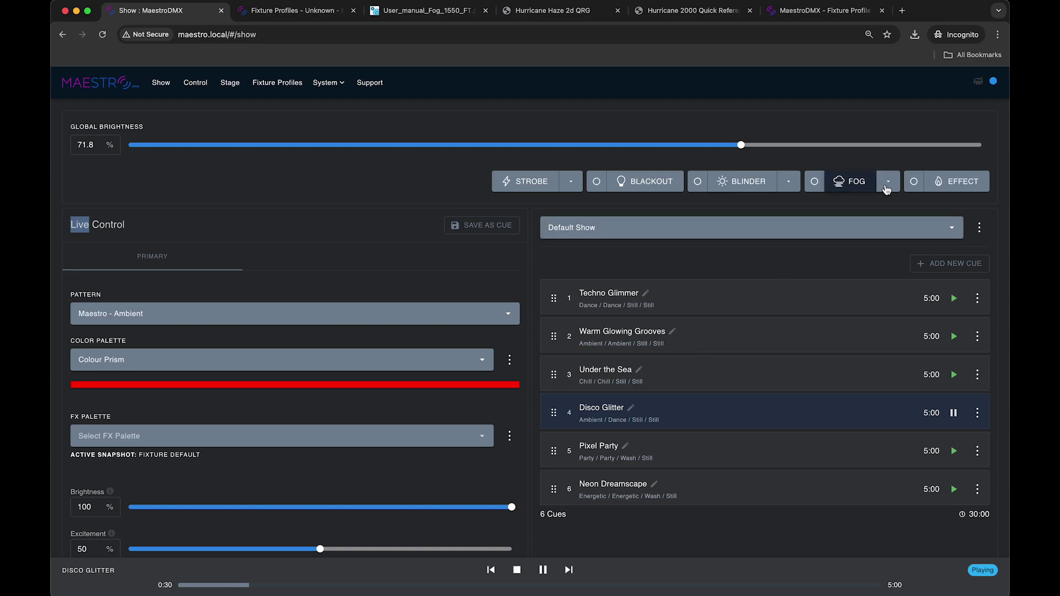
{"action": "left_click", "coordinate": [888, 183]}
{"action": "left_click_drag", "start_coordinate": [878, 220], "coordinate": [843, 238]}
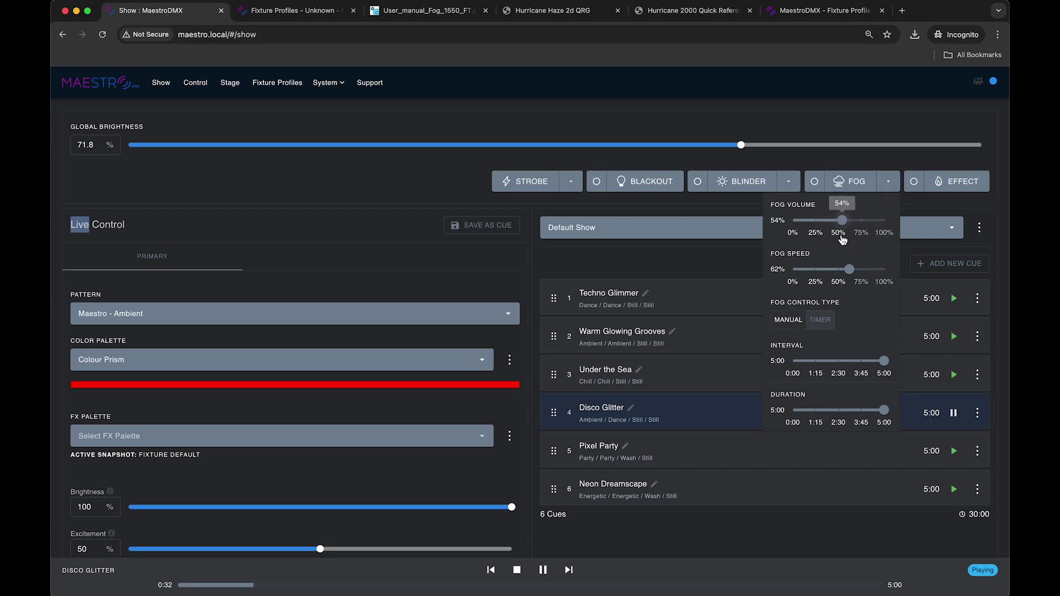
{"action": "left_click", "coordinate": [845, 271]}
{"action": "left_click", "coordinate": [865, 166]}
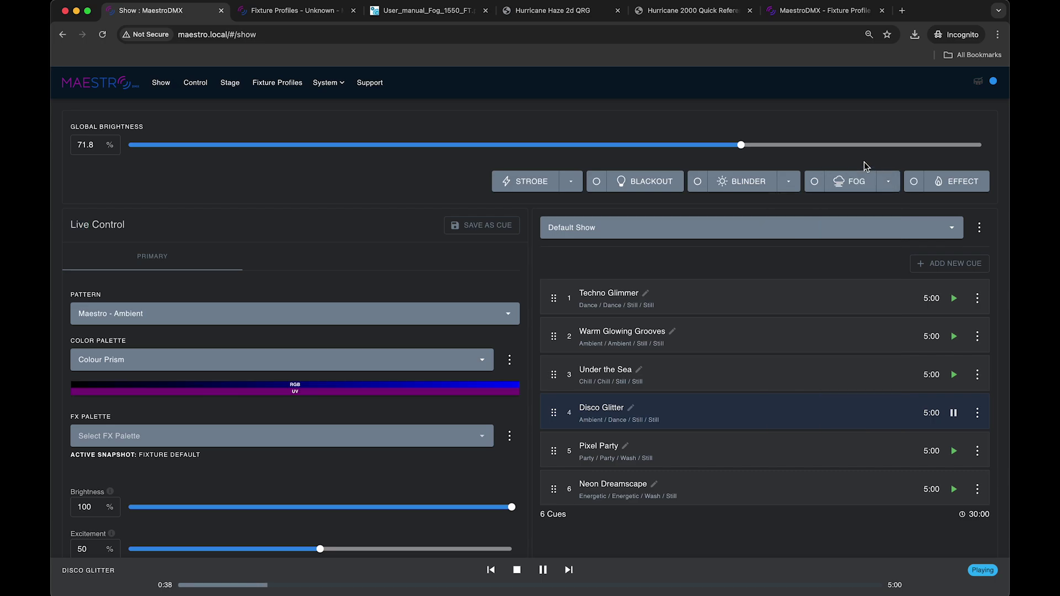